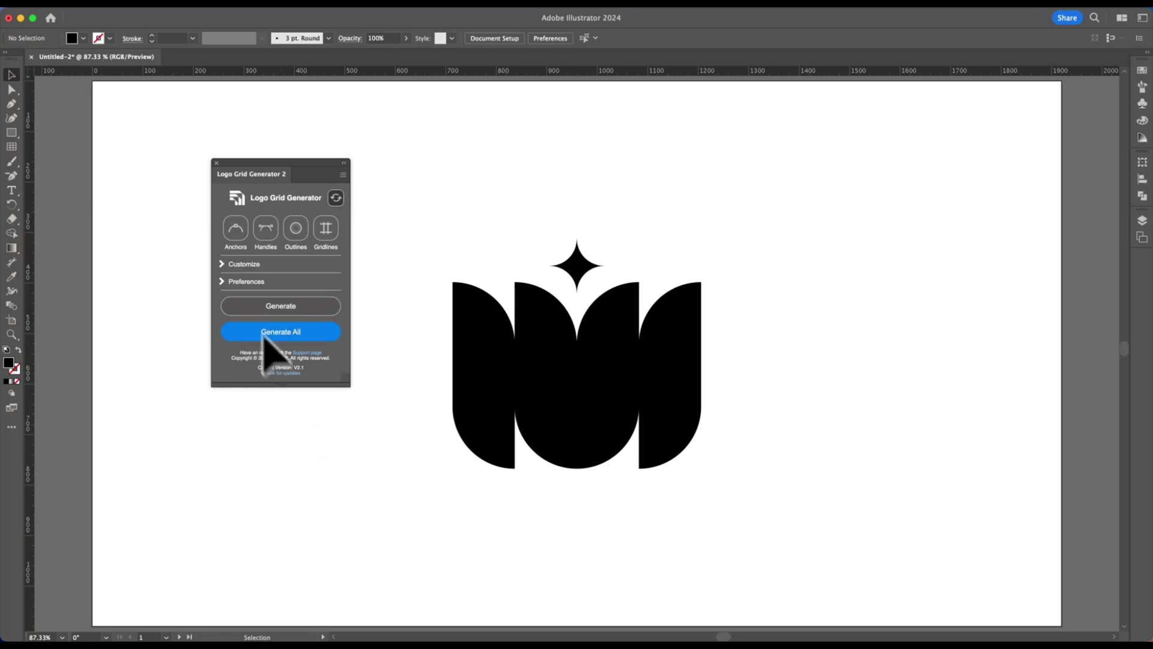
- Expand the Logo Grid Generator preferences, select the logo and enable Outlines and Gridlines
{"action": "left_click", "coordinate": [230, 280]}
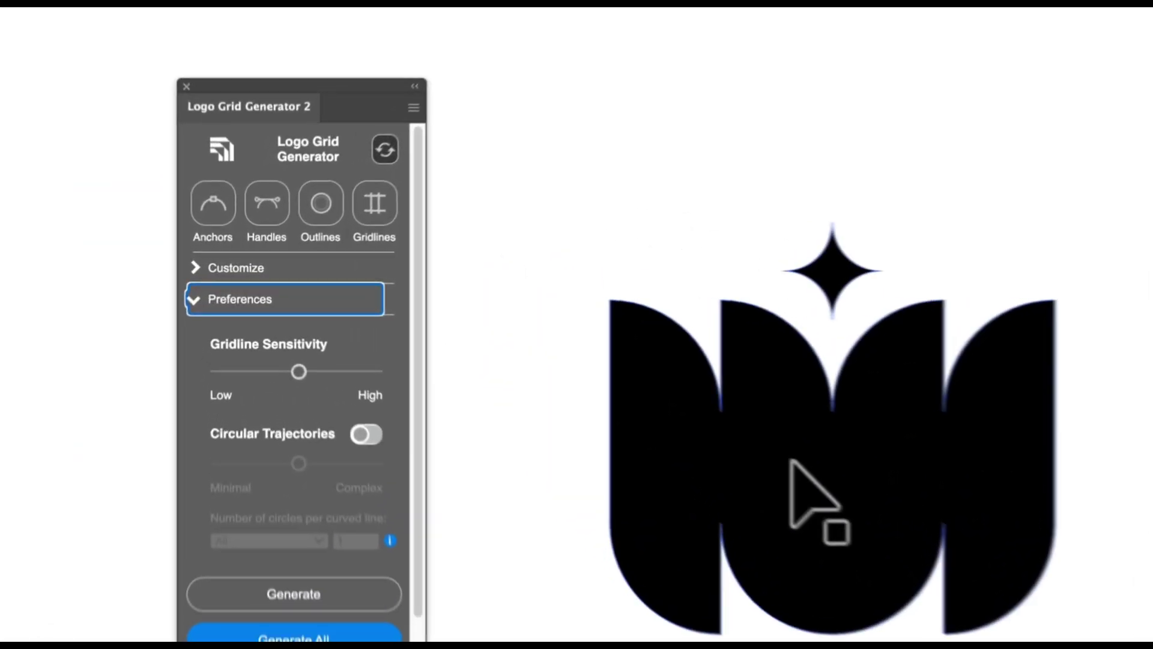
{"action": "left_click", "coordinate": [541, 375]}
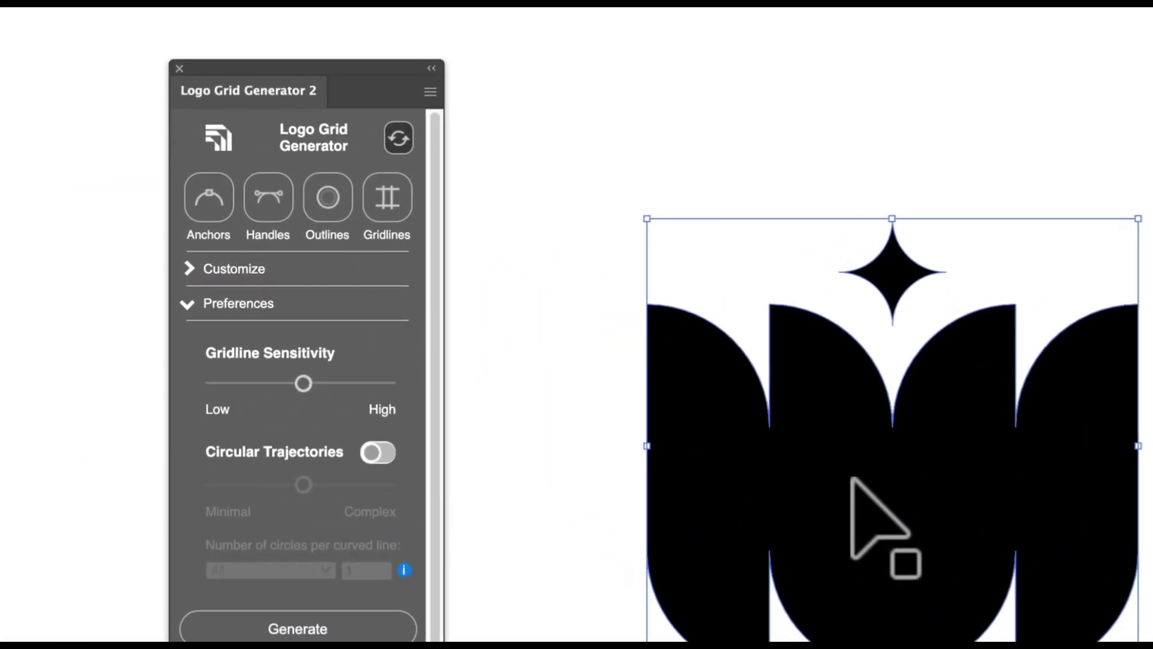
{"action": "left_click", "coordinate": [330, 193]}
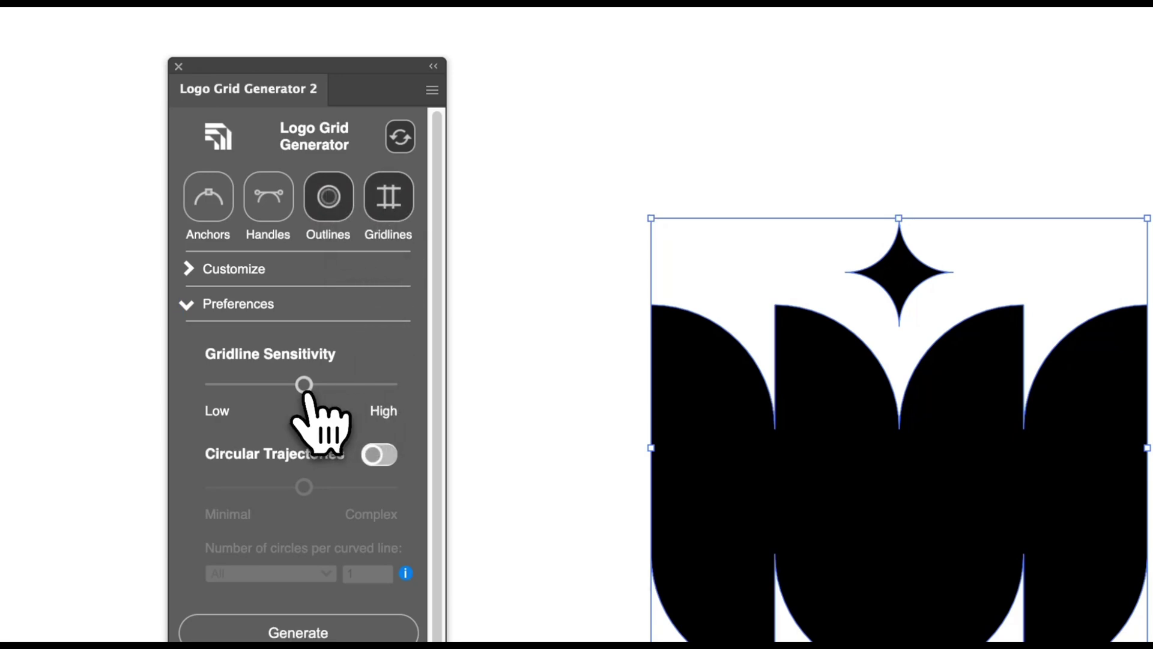
- Generate the logo's outlines and gridlines with the gridline sensitivity at its lowest setting, and undo the generated grid
{"action": "left_click_drag", "start_coordinate": [304, 385], "coordinate": [186, 383]}
{"action": "left_click", "coordinate": [301, 633]}
{"action": "left_click", "coordinate": [411, 455]}
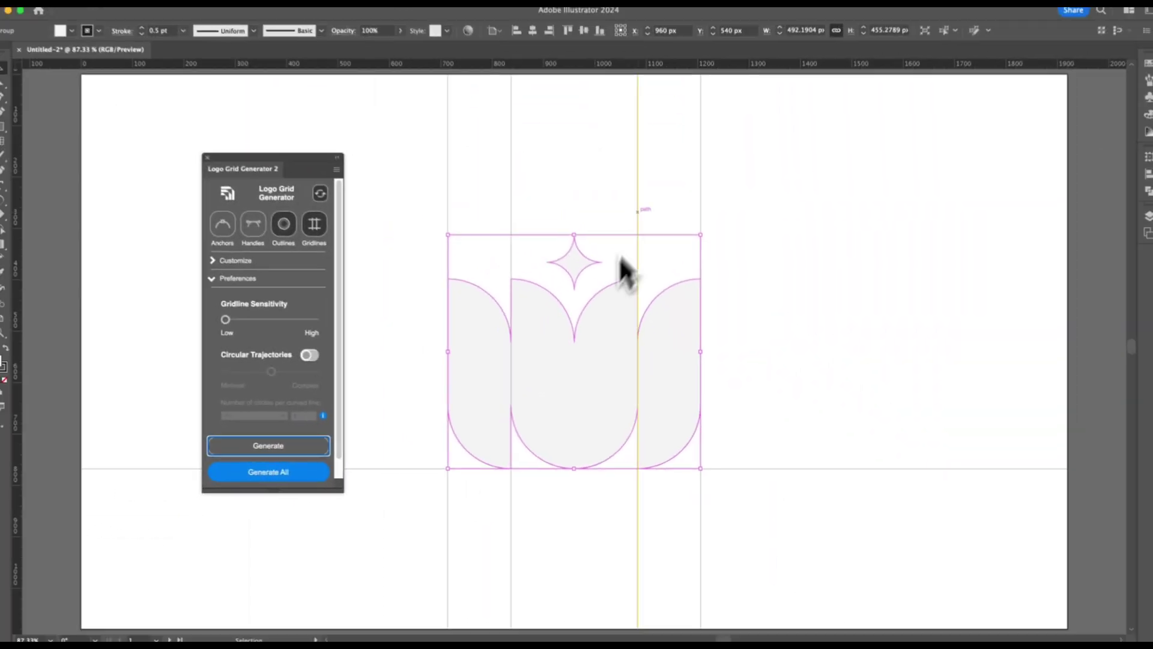
{"action": "key", "text": "super+z"}
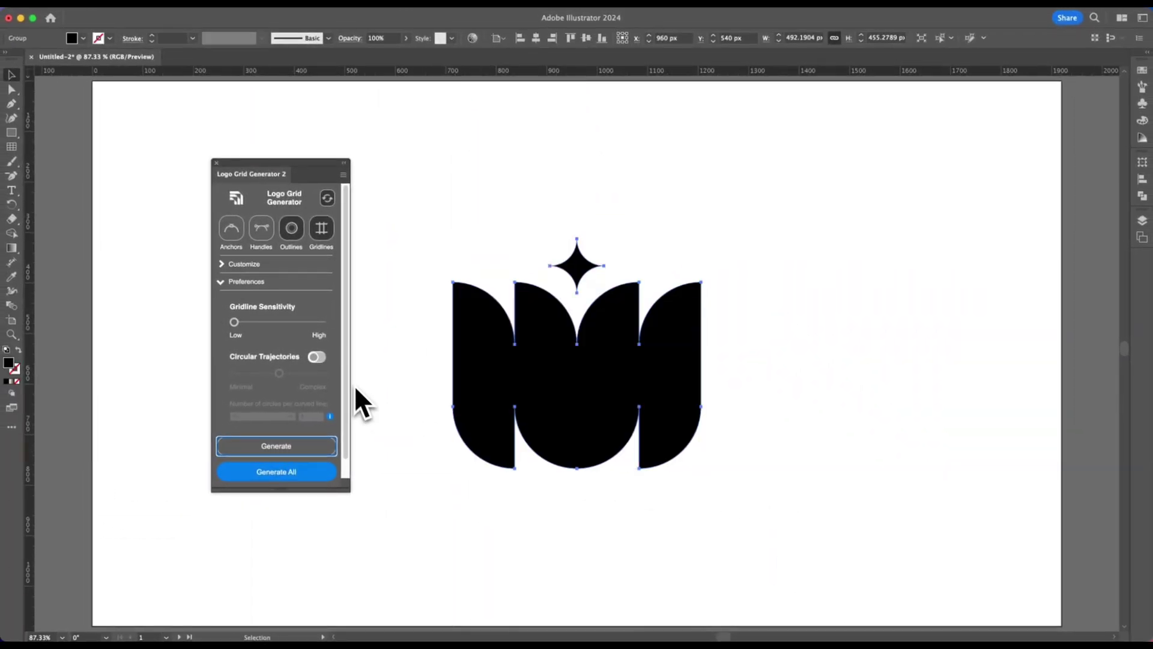
- Generate the logo's grid with the gridline sensitivity at its midpoint, and undo it
{"action": "left_click", "coordinate": [276, 322]}
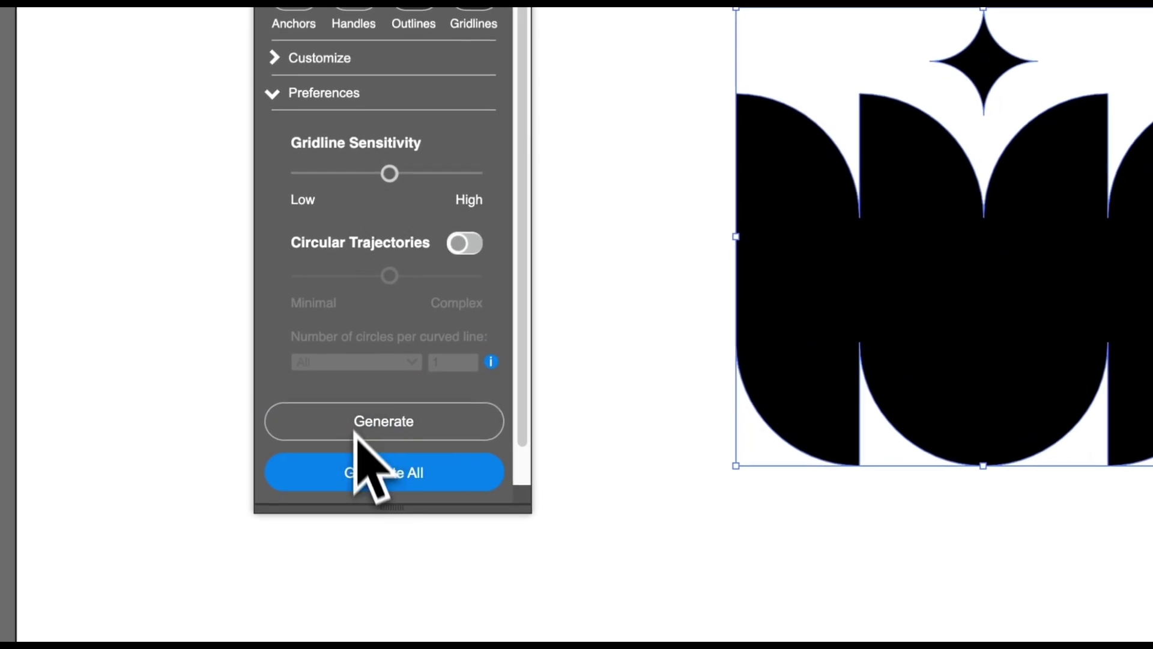
{"action": "left_click", "coordinate": [375, 426]}
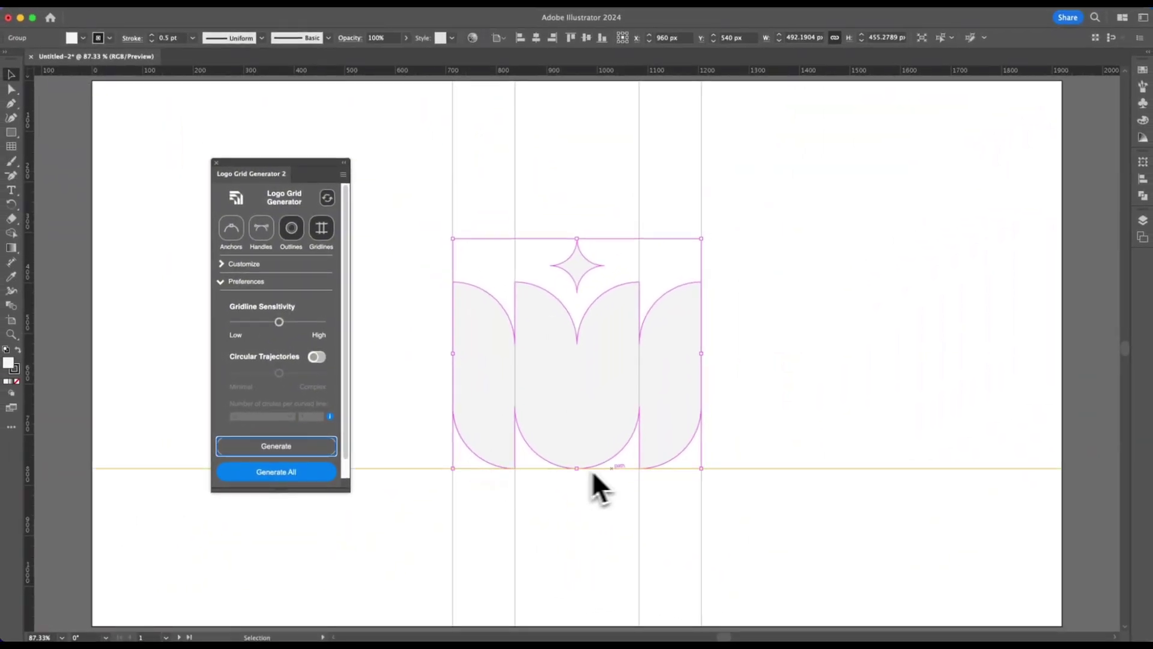
{"action": "key", "text": "ctrl+z"}
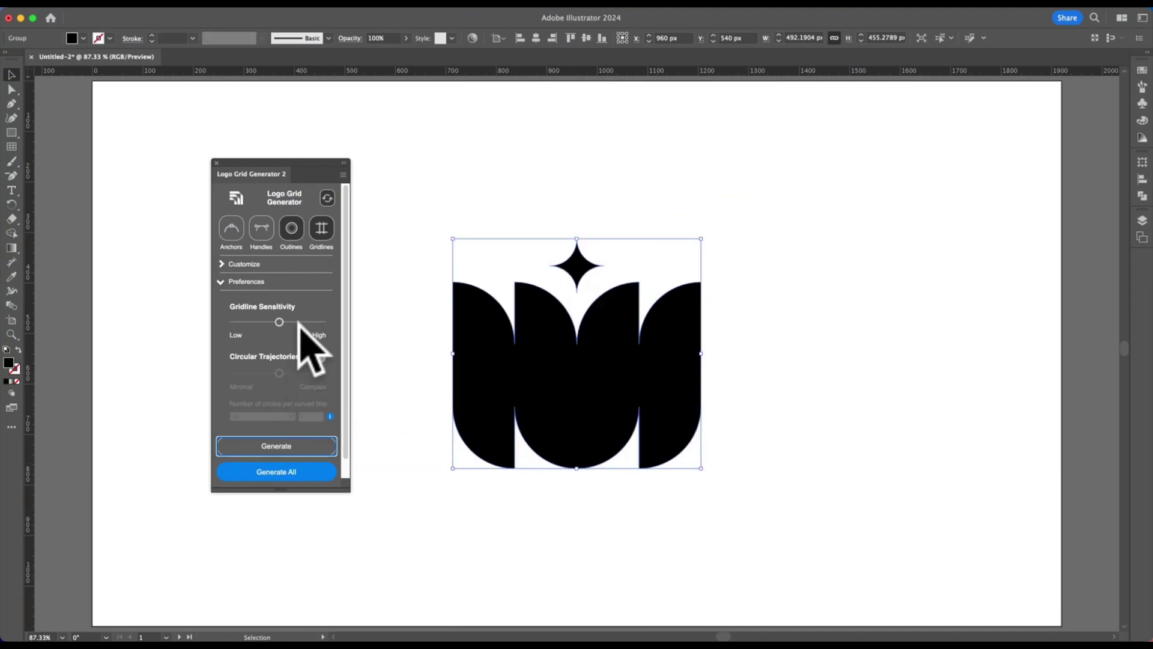
- Raise the gridline sensitivity to High, generate the logo's grid for comparison, and undo it
{"action": "left_click_drag", "start_coordinate": [278, 322], "coordinate": [325, 322]}
{"action": "left_click", "coordinate": [334, 414]}
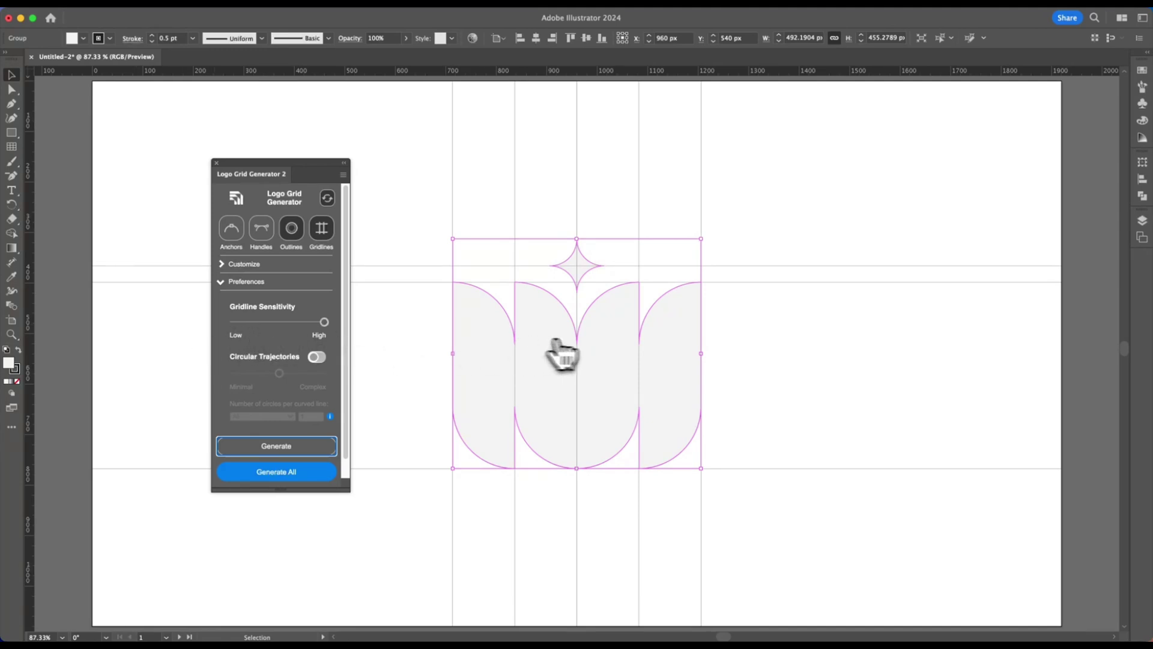
{"action": "key", "text": "super+z"}
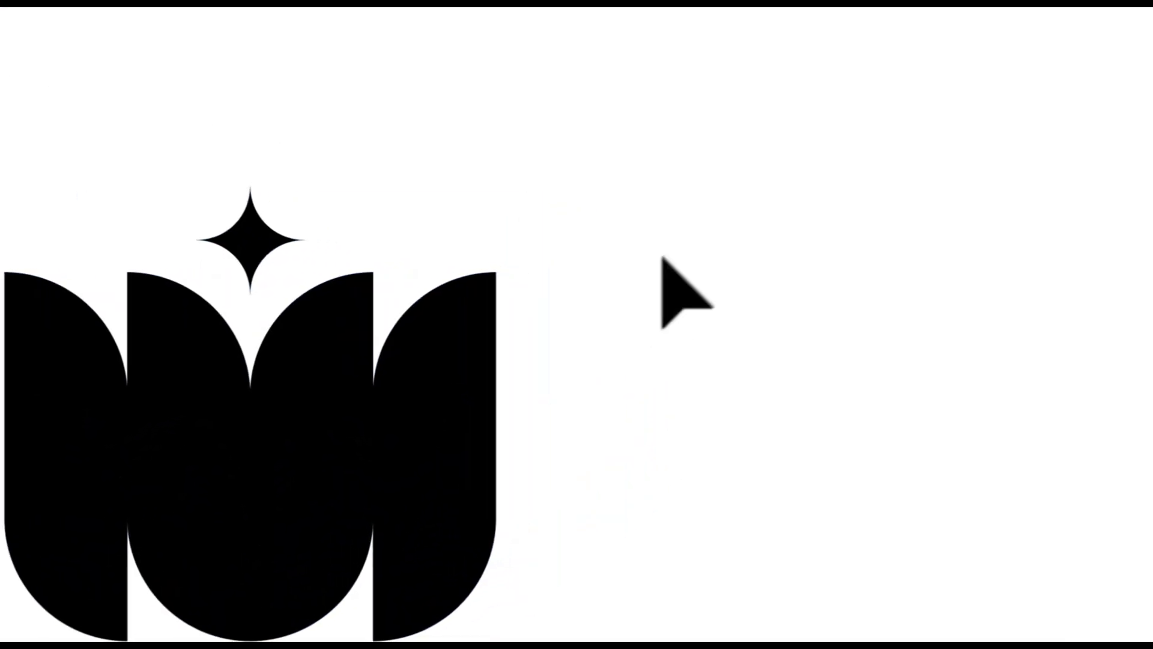
- Draw a nearly square black rectangle beside the logo and try generating its grid at the highest gridline sensitivity
{"action": "left_click_drag", "start_coordinate": [670, 200], "coordinate": [816, 355]}
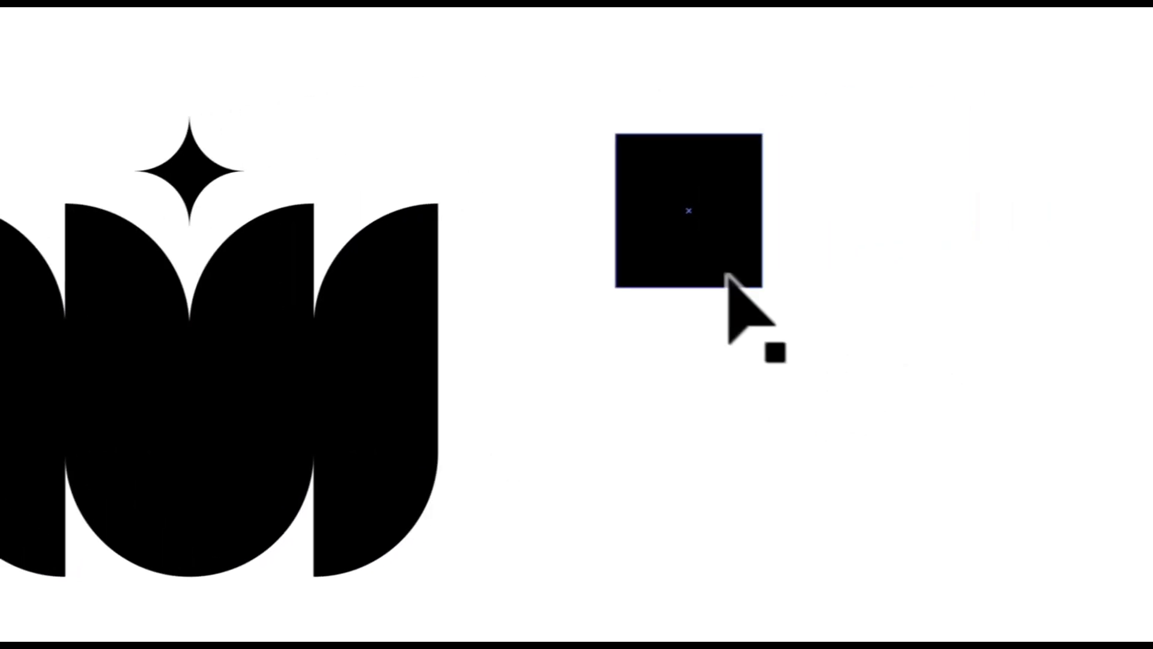
{"action": "left_click", "coordinate": [726, 275]}
{"action": "left_click", "coordinate": [293, 374]}
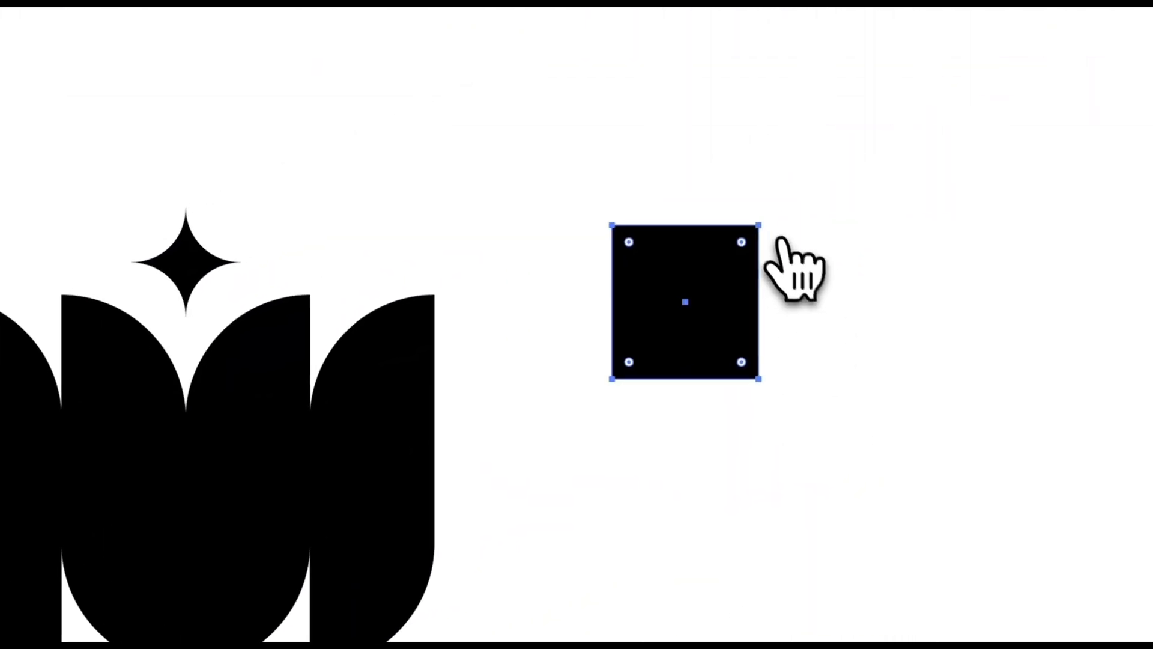
- Pull the rectangle's top-right corner inward to slant its side, and generate its grid at the lowest gridline sensitivity
{"action": "left_click_drag", "start_coordinate": [785, 212], "coordinate": [745, 226]}
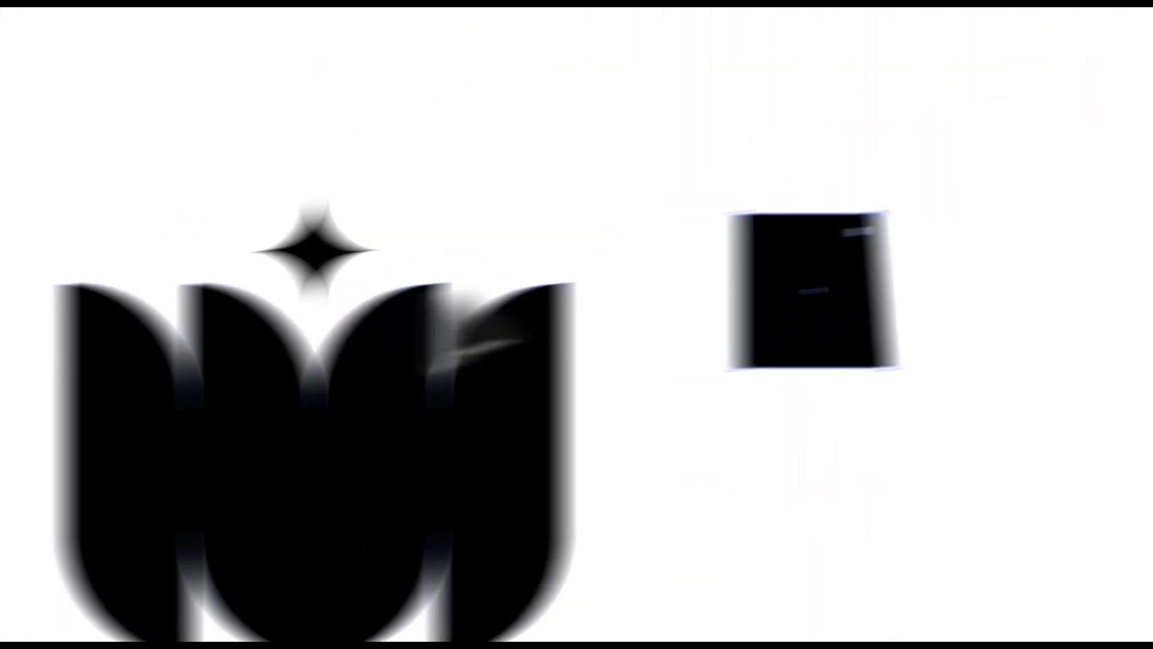
{"action": "left_click", "coordinate": [261, 245]}
{"action": "left_click", "coordinate": [368, 452]}
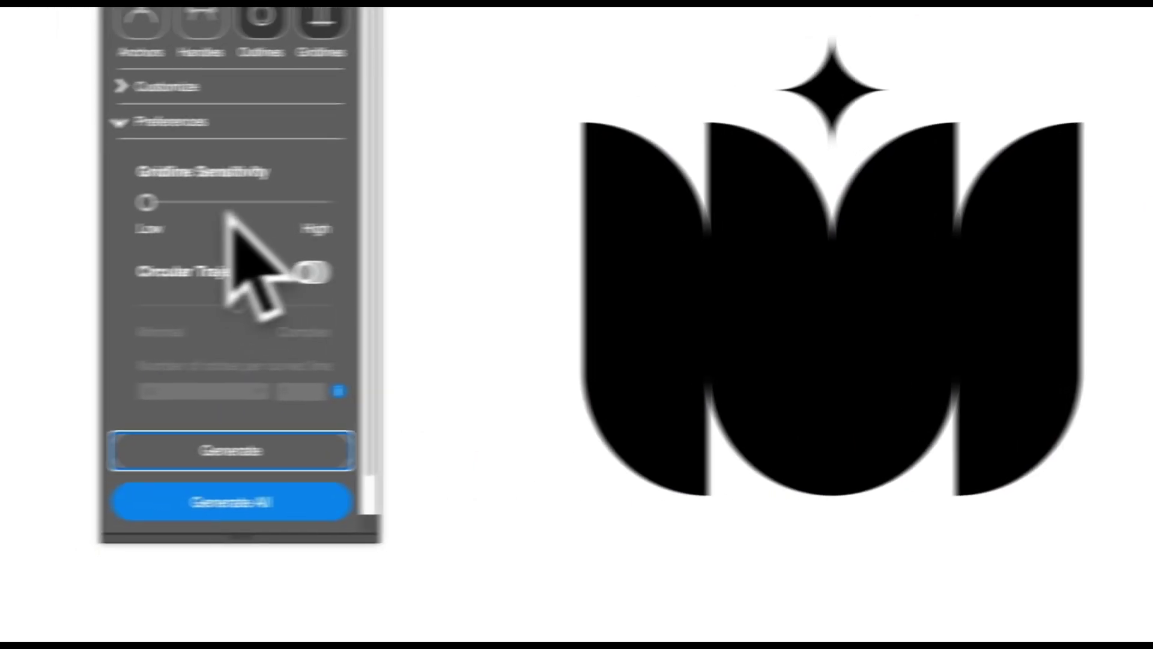
- Generate the slanted shape's grid with the gridline sensitivity at its midpoint, and undo it
{"action": "left_click_drag", "start_coordinate": [337, 62], "coordinate": [428, 62]}
{"action": "left_click", "coordinate": [344, 446]}
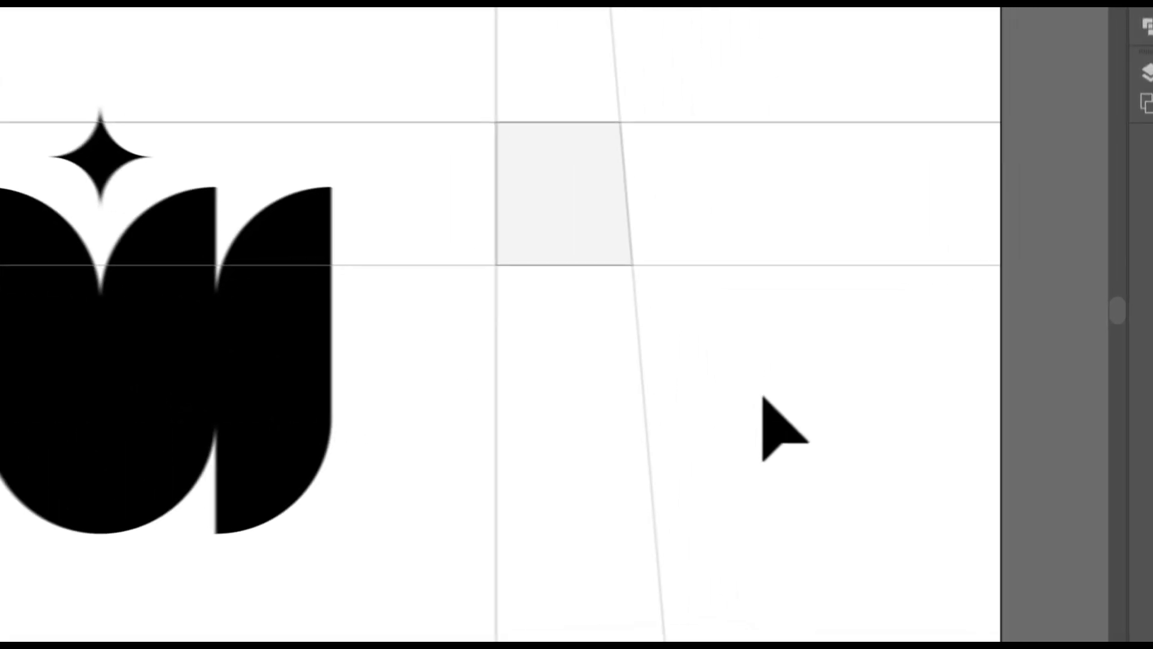
{"action": "key", "text": "super+z"}
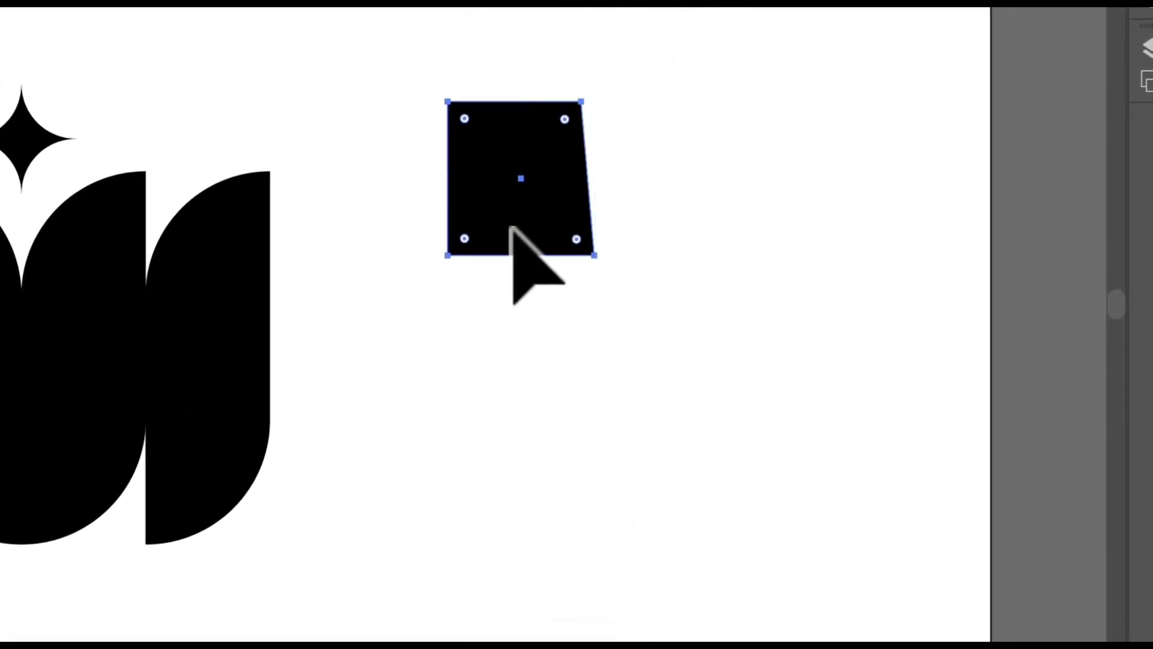
- Try the slanted shape's grid at the highest gridline sensitivity and delete the shape
{"action": "key", "text": "Delete"}
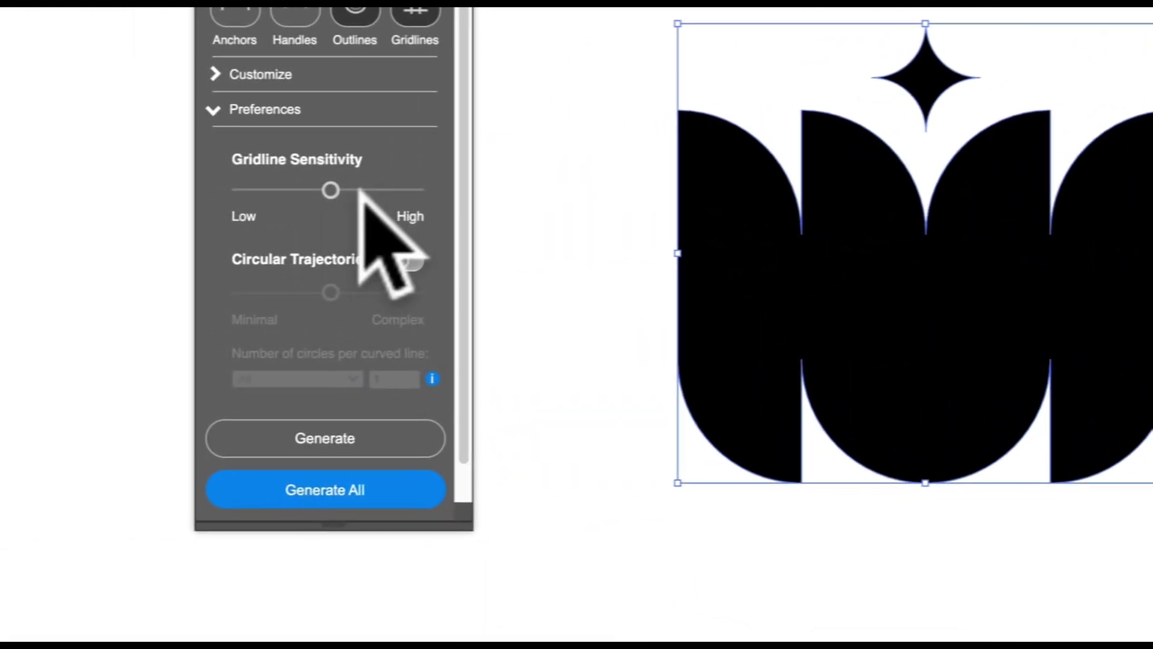
{"action": "left_click_drag", "start_coordinate": [150, 194], "coordinate": [306, 195]}
{"action": "left_click", "coordinate": [178, 443]}
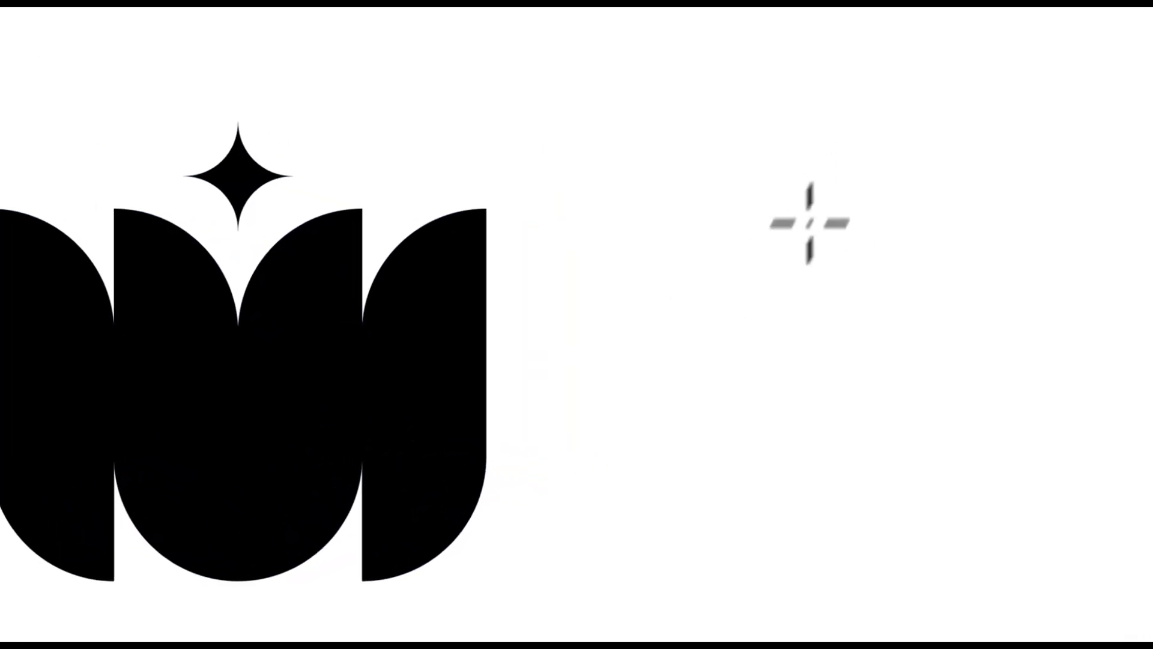
- Draw a black circle about 267 px in diameter beside the logo and select it
{"action": "mouse_move", "coordinate": [724, 318]}
{"action": "left_mouse_down"}
{"action": "mouse_move", "coordinate": [815, 452]}
{"action": "mouse_move", "coordinate": [470, 470]}
{"action": "left_mouse_up"}
{"action": "left_click_drag", "start_coordinate": [514, 325], "coordinate": [584, 326]}
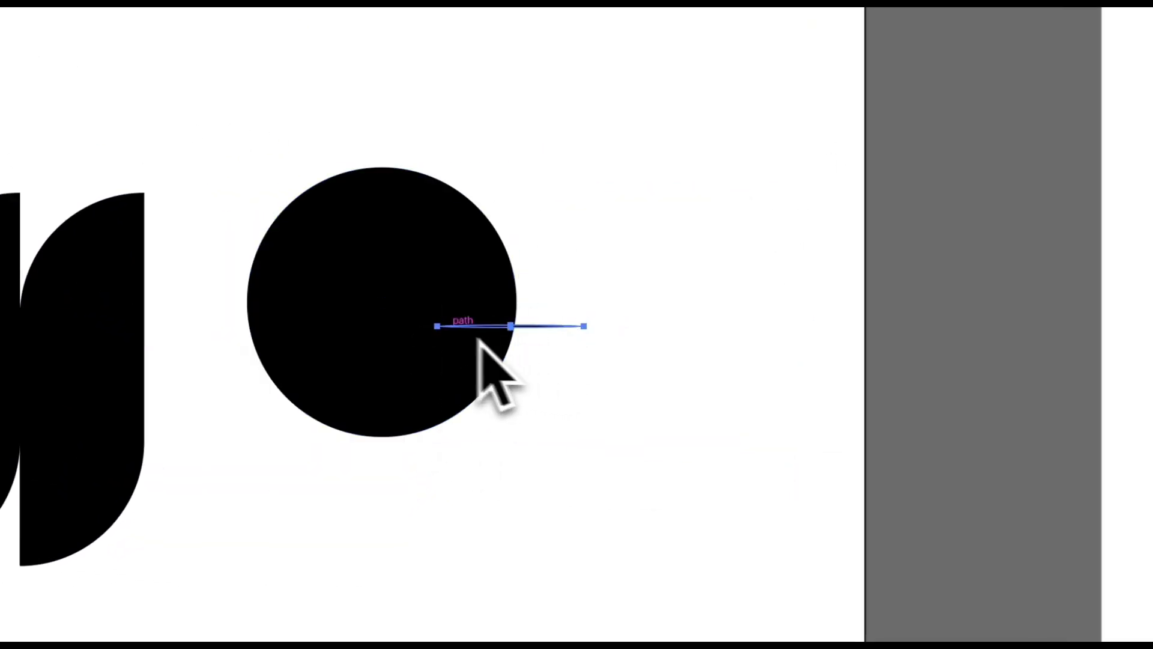
{"action": "scroll", "coordinate": [539, 336], "scroll_direction": "up", "scroll_amount": 3}
{"action": "left_click_drag", "start_coordinate": [431, 329], "coordinate": [420, 409]}
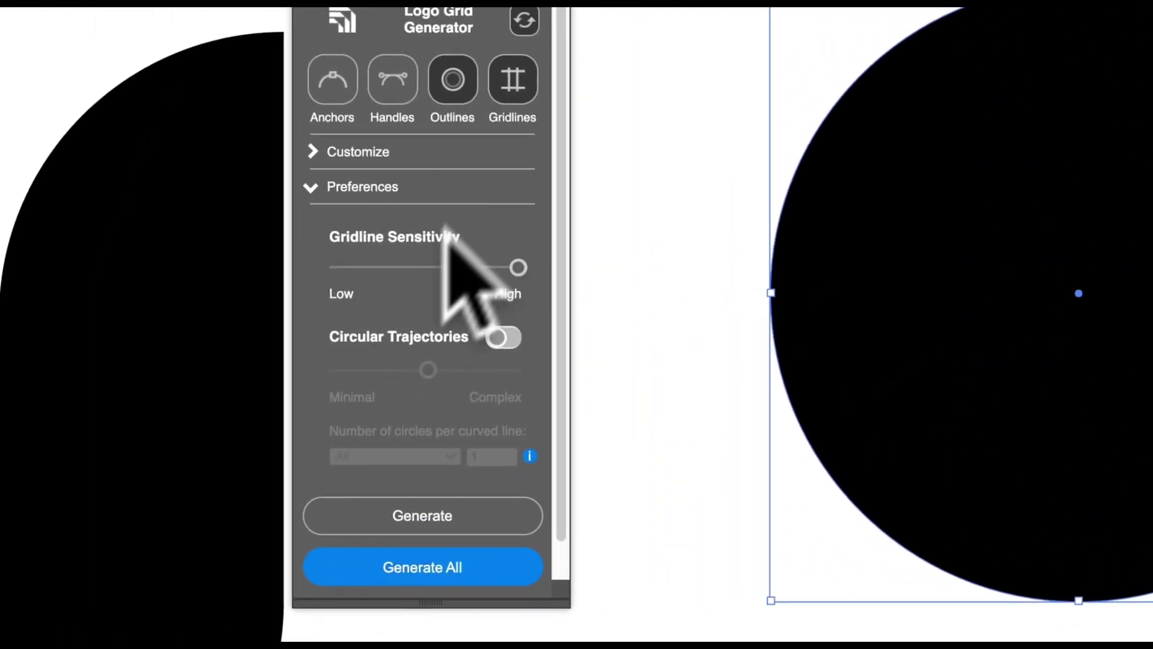
- Generate the circle's outline and gridlines with the gridline sensitivity at its midpoint, and undo the result
{"action": "left_click", "coordinate": [383, 268]}
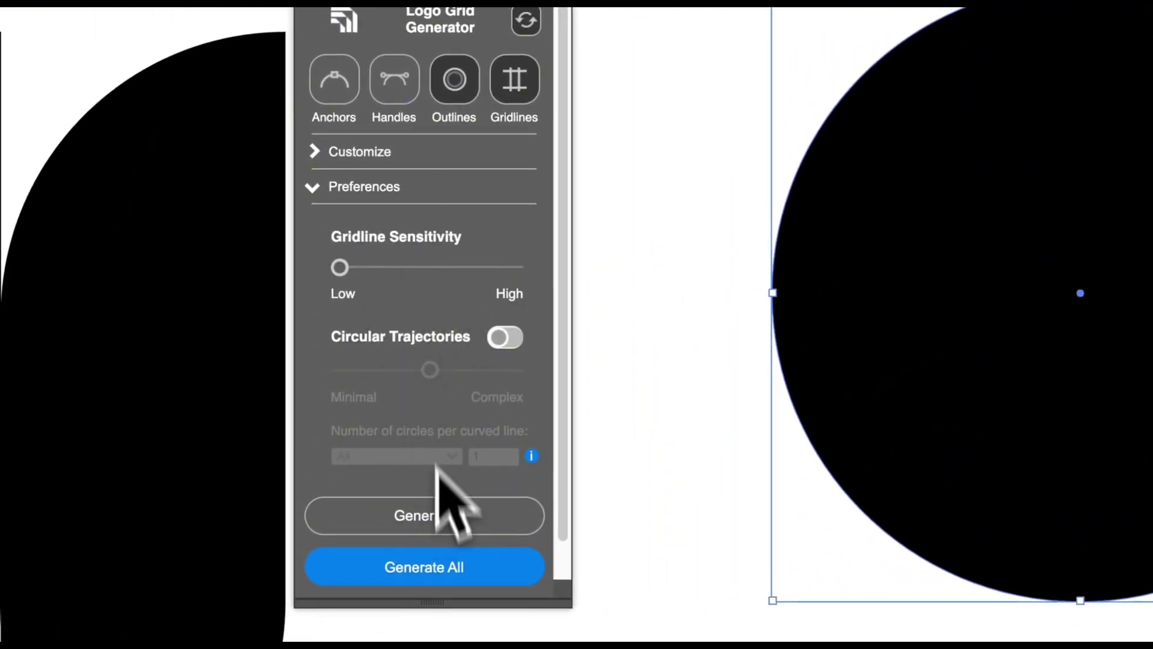
{"action": "left_click", "coordinate": [412, 266]}
{"action": "left_click", "coordinate": [457, 517]}
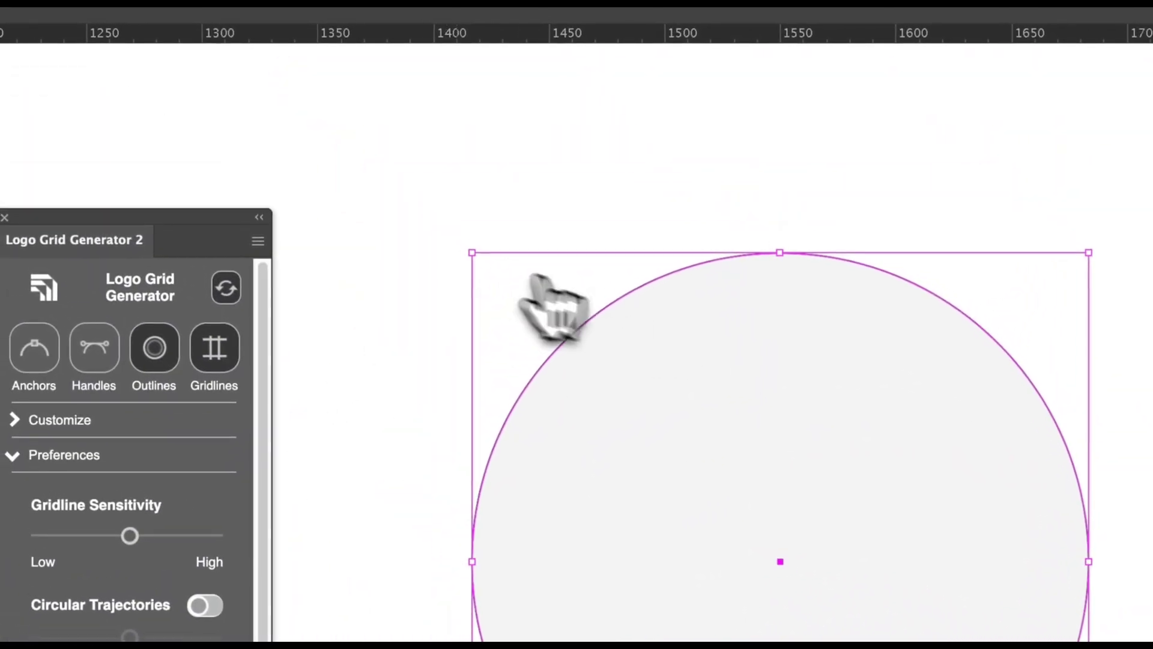
{"action": "left_click", "coordinate": [555, 165]}
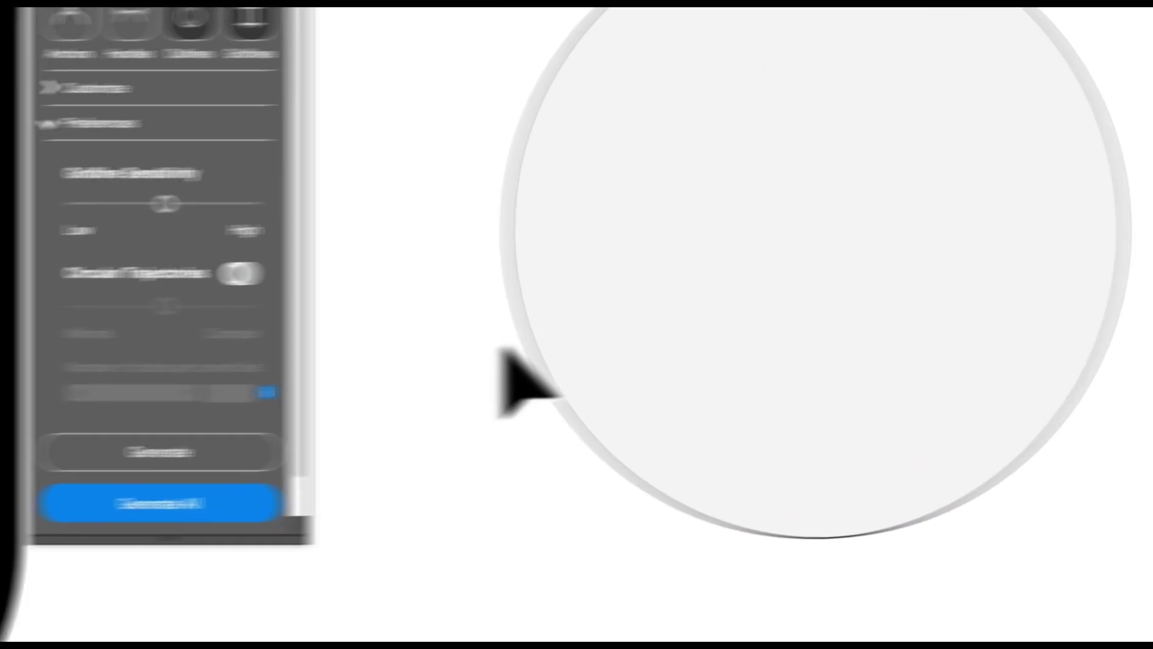
{"action": "key", "text": "super+z"}
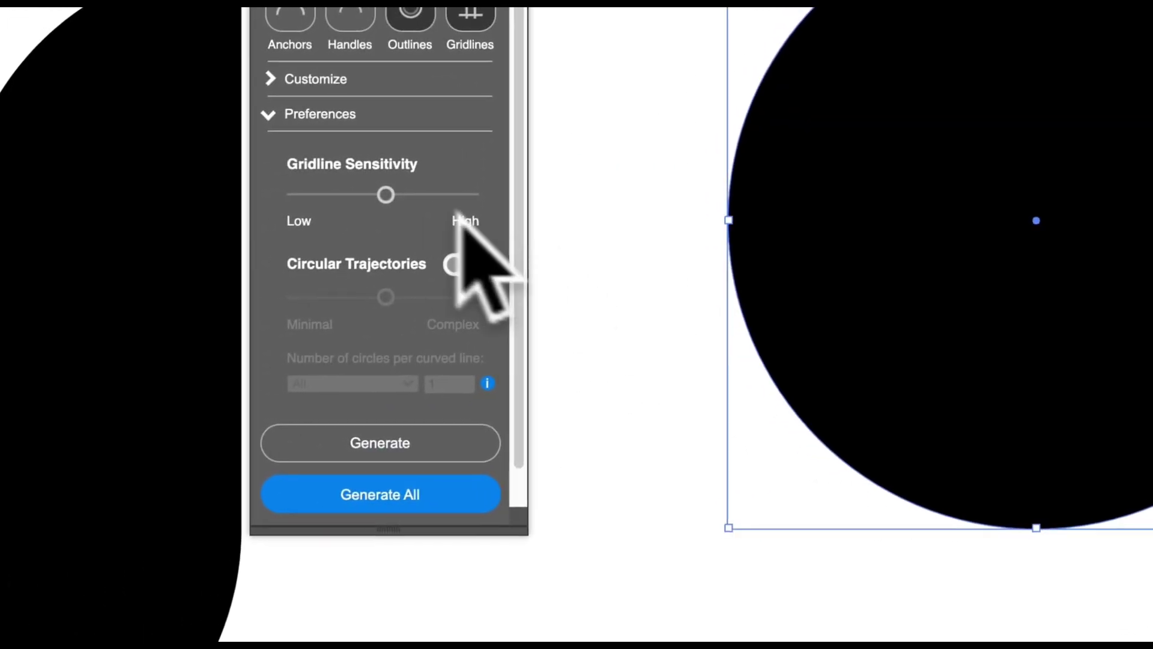
- Generate the circle's outline and gridlines at the highest gridline sensitivity, and undo the result
{"action": "left_click", "coordinate": [367, 455]}
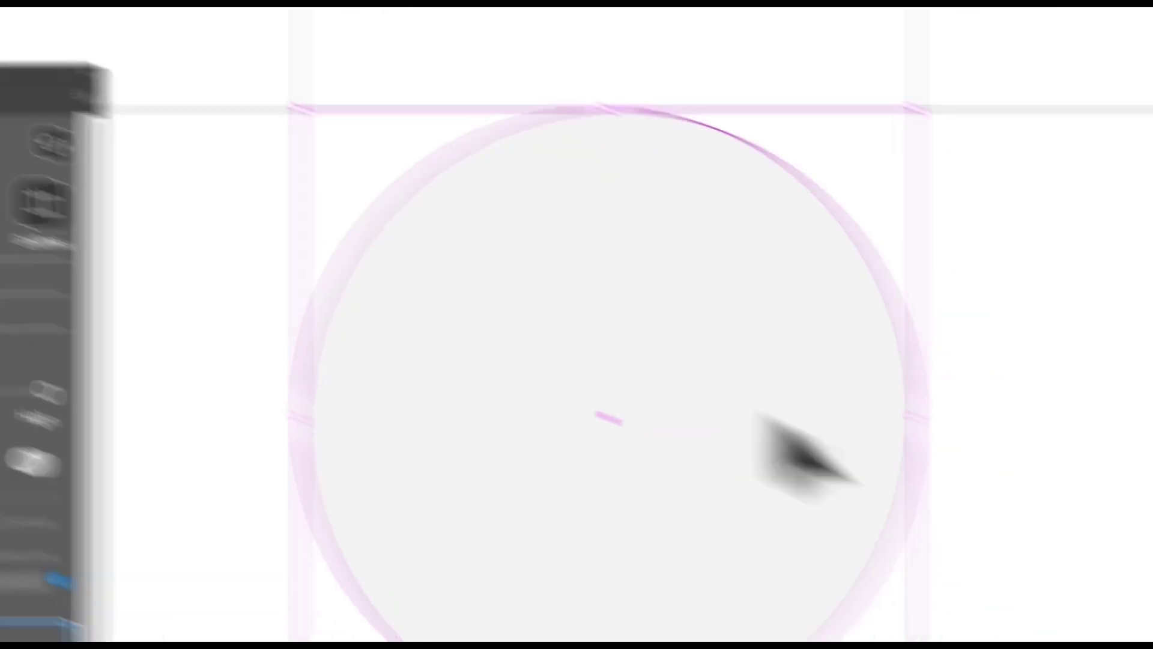
{"action": "left_click", "coordinate": [713, 367]}
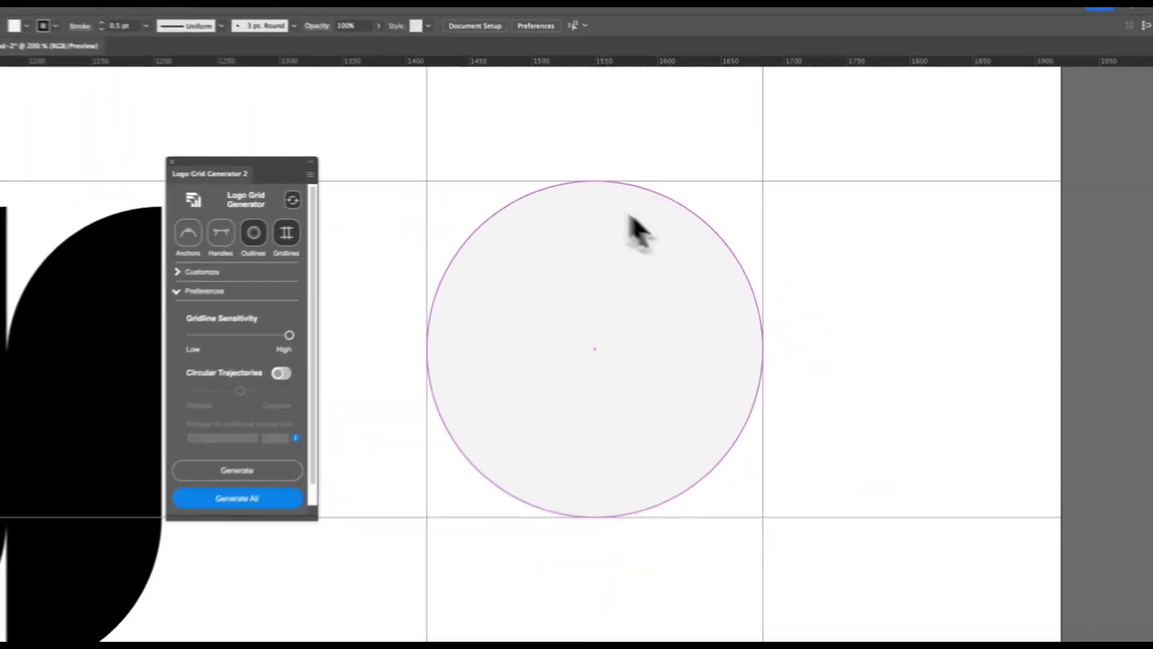
{"action": "key", "text": "super+z"}
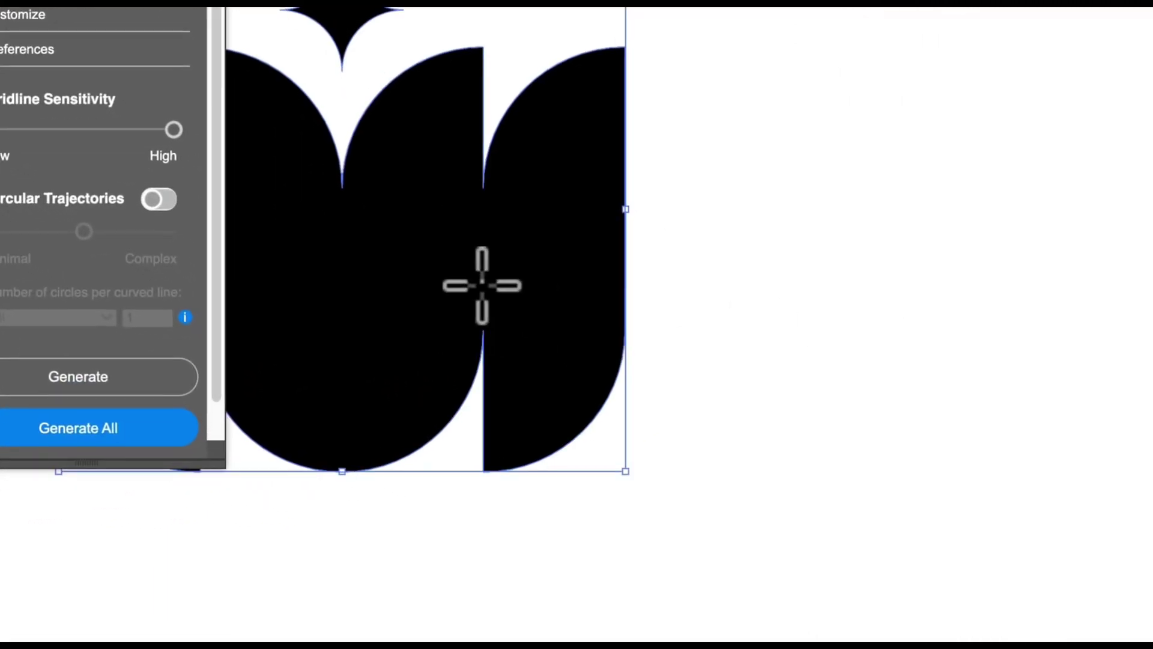
- Generate the selected logo's outlines and gridlines again at High sensitivity, inspect the deselected grid and undo it
{"action": "key", "text": "super+0"}
{"action": "key", "text": "v"}
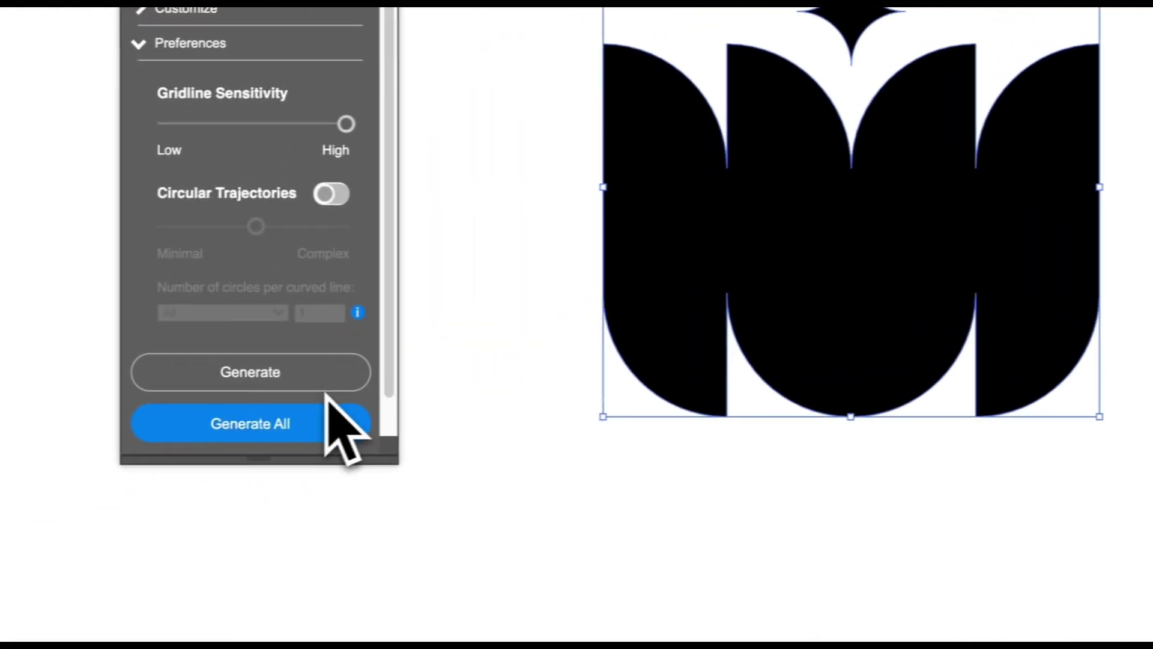
{"action": "left_click", "coordinate": [349, 375]}
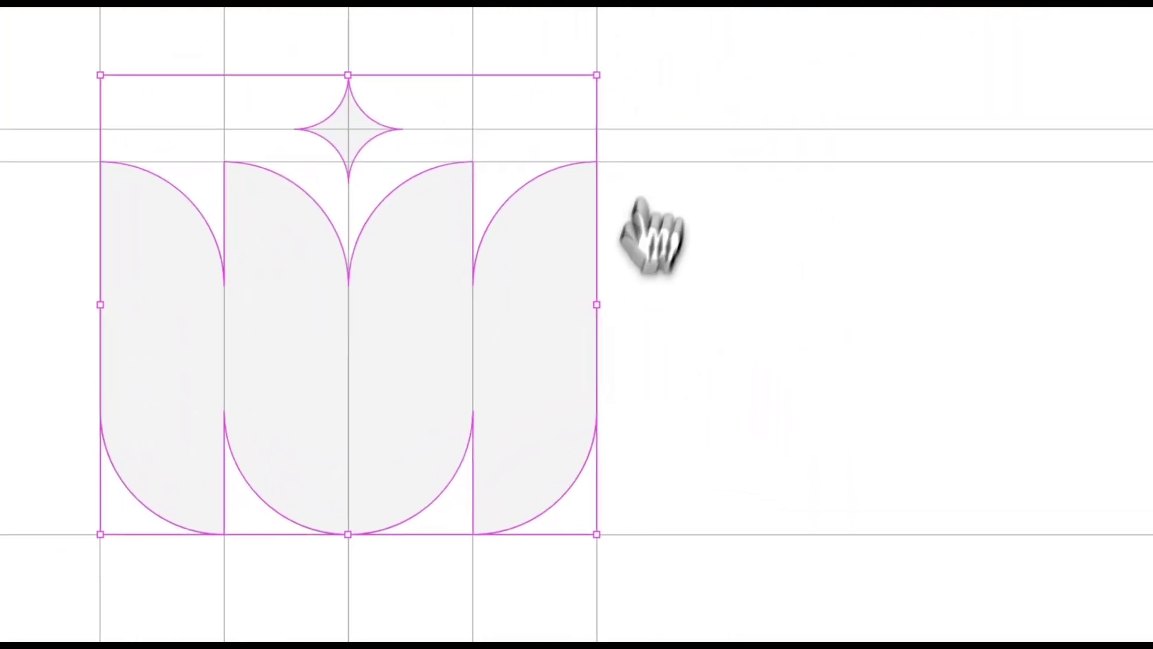
{"action": "left_click", "coordinate": [741, 429]}
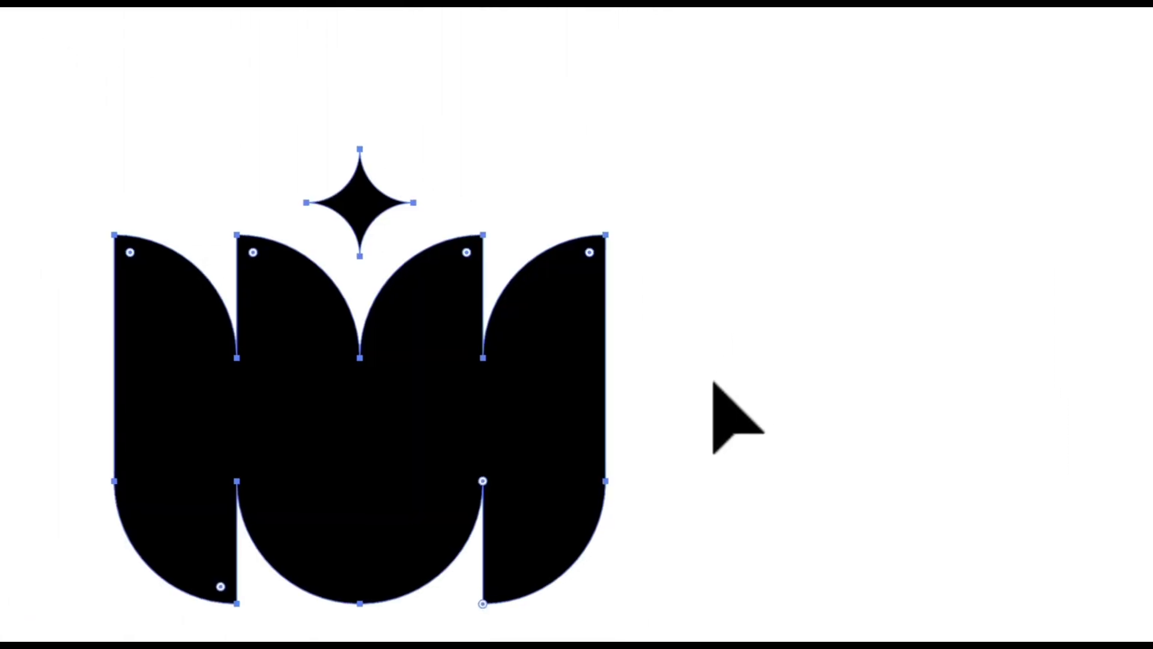
{"action": "key", "text": "v"}
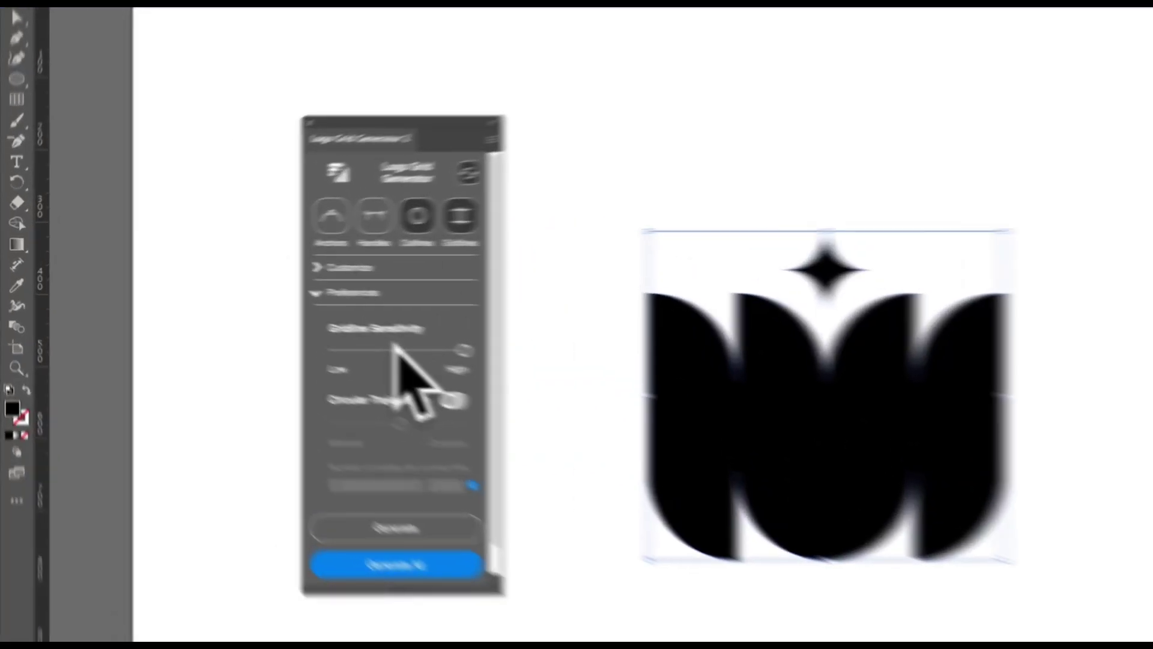
- Set the gridline sensitivity to Low and enable circular trajectories at the Minimal level
{"action": "left_click_drag", "start_coordinate": [325, 321], "coordinate": [231, 322]}
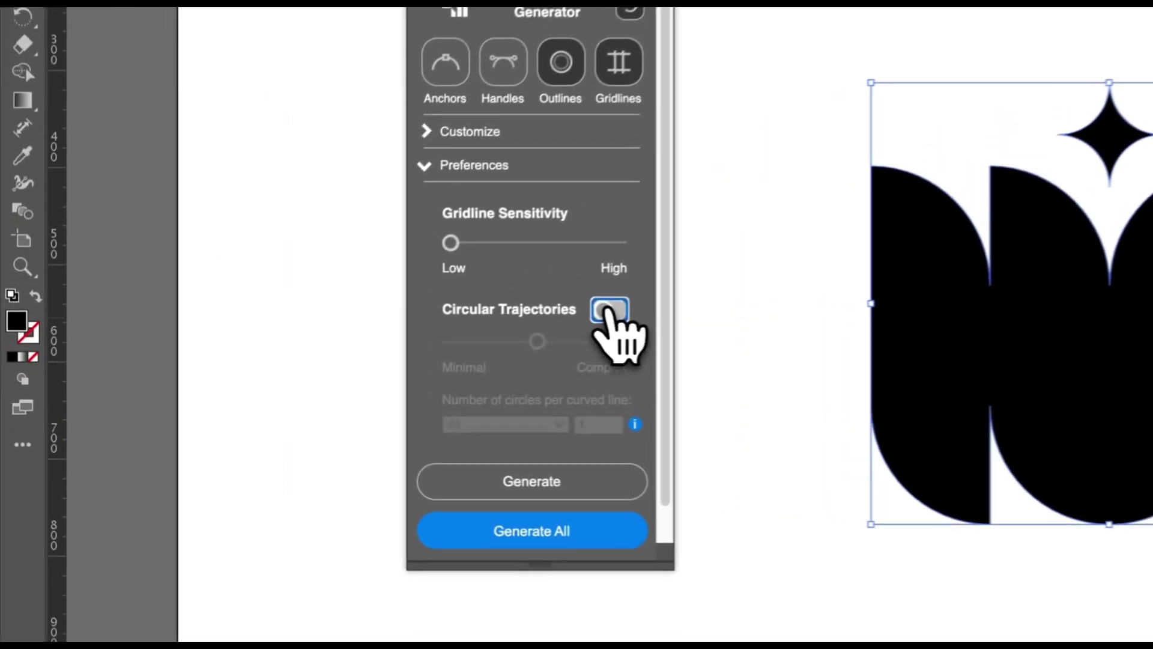
{"action": "left_click", "coordinate": [389, 345]}
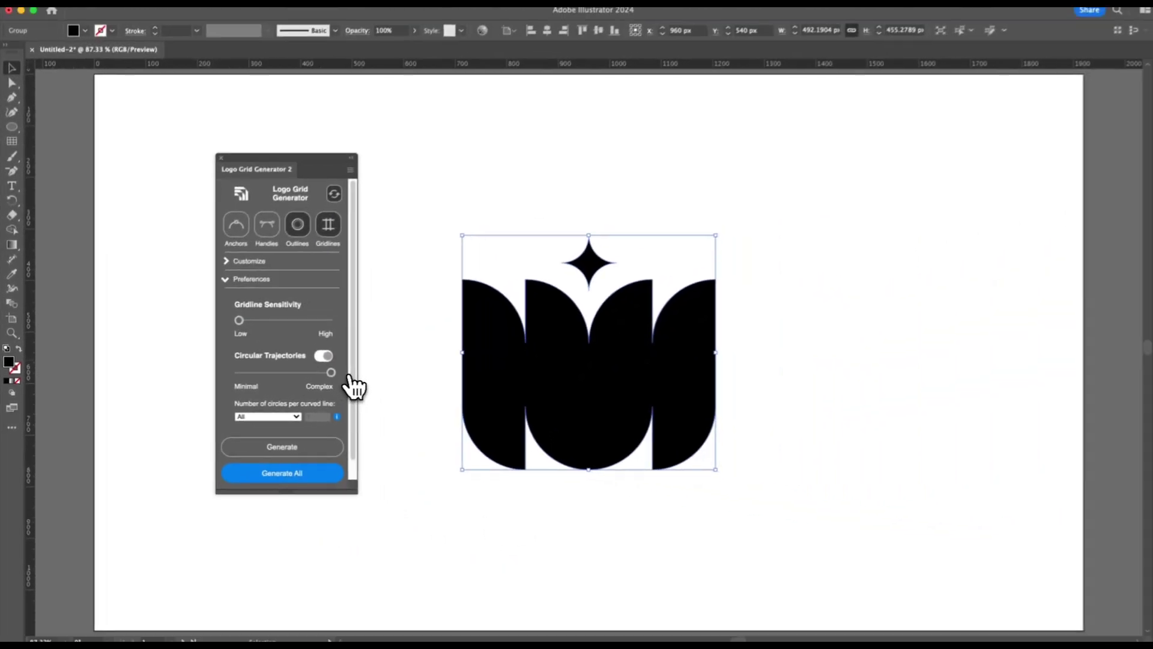
{"action": "left_click_drag", "start_coordinate": [325, 373], "coordinate": [258, 374]}
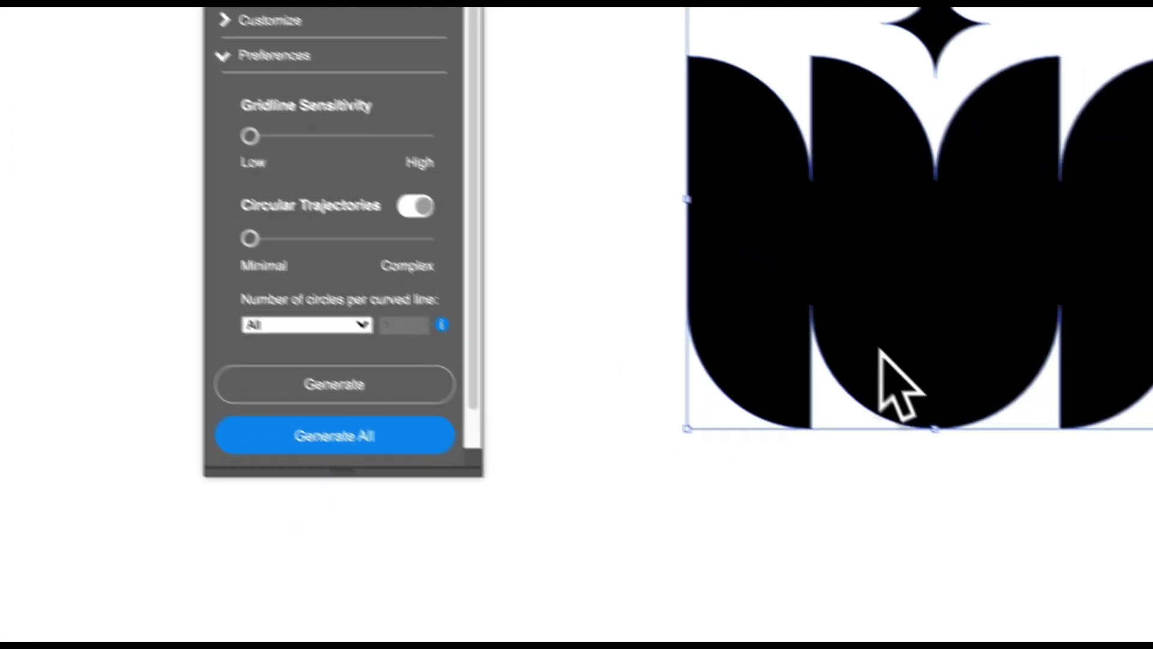
- Generate the logo's grid with minimal circular trajectories, inspect it and undo it
{"action": "left_click", "coordinate": [303, 396]}
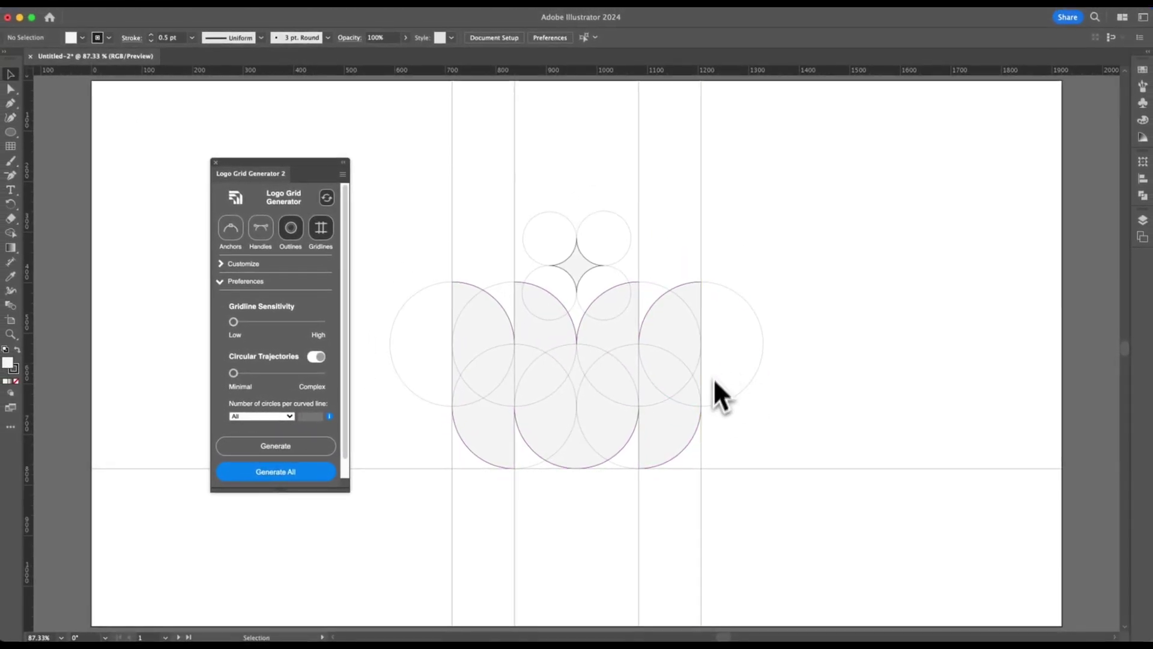
{"action": "scroll", "coordinate": [699, 381], "scroll_direction": "up", "scroll_amount": 1}
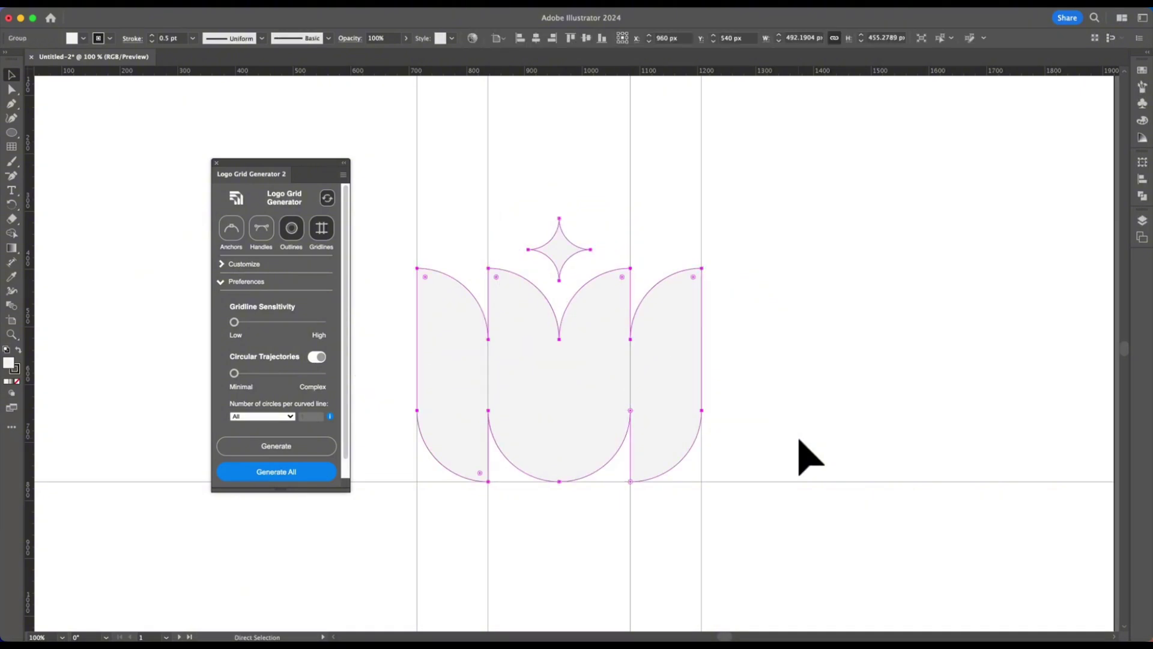
{"action": "key", "text": "super+z"}
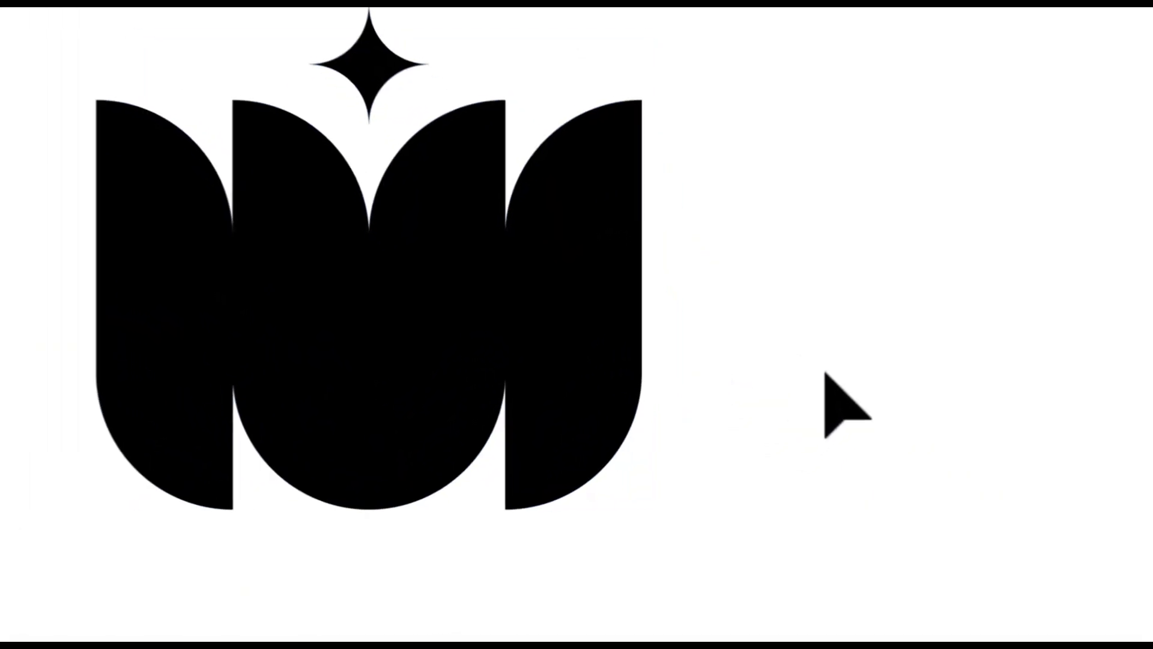
- Generate the tulip logo's grid again with Low gridline sensitivity and Minimal circular trajectories, and inspect the circles around its curves
{"action": "left_click_drag", "start_coordinate": [496, 221], "coordinate": [779, 448]}
{"action": "left_click_drag", "start_coordinate": [695, 364], "coordinate": [695, 230]}
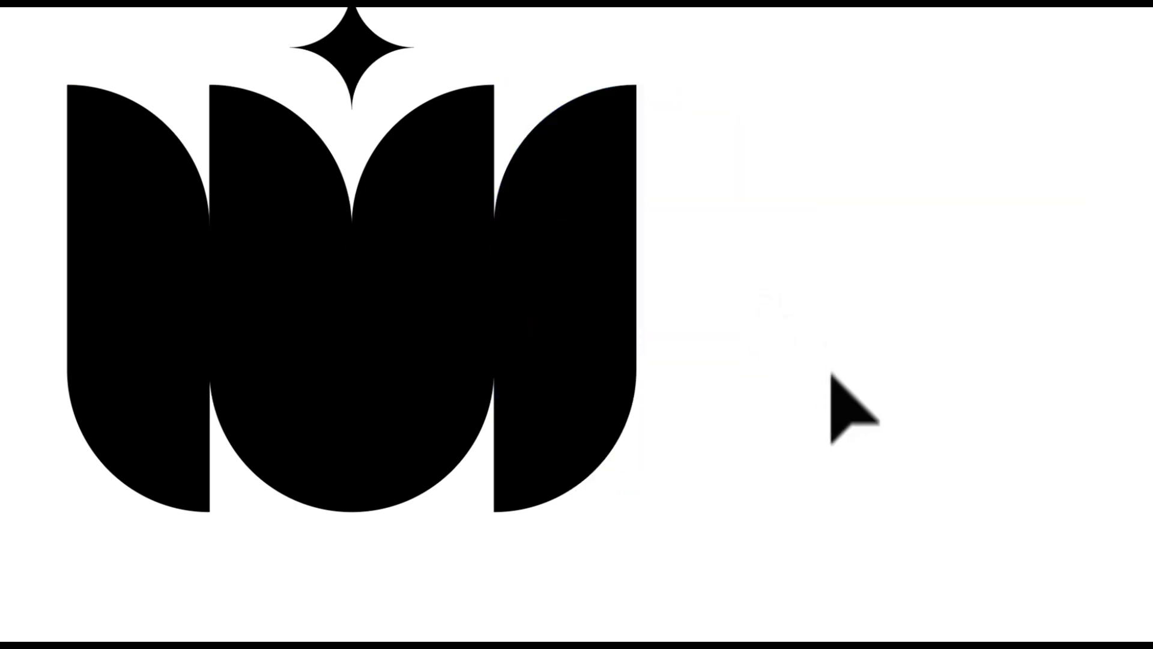
{"action": "left_click", "coordinate": [479, 361]}
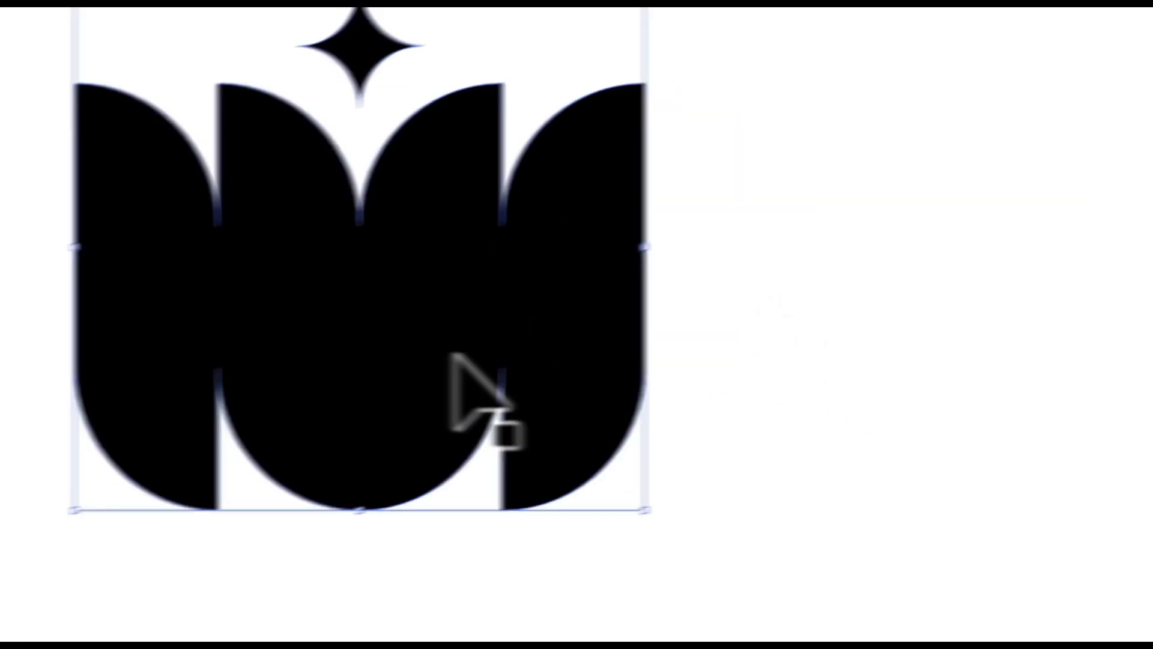
{"action": "left_click", "coordinate": [231, 366]}
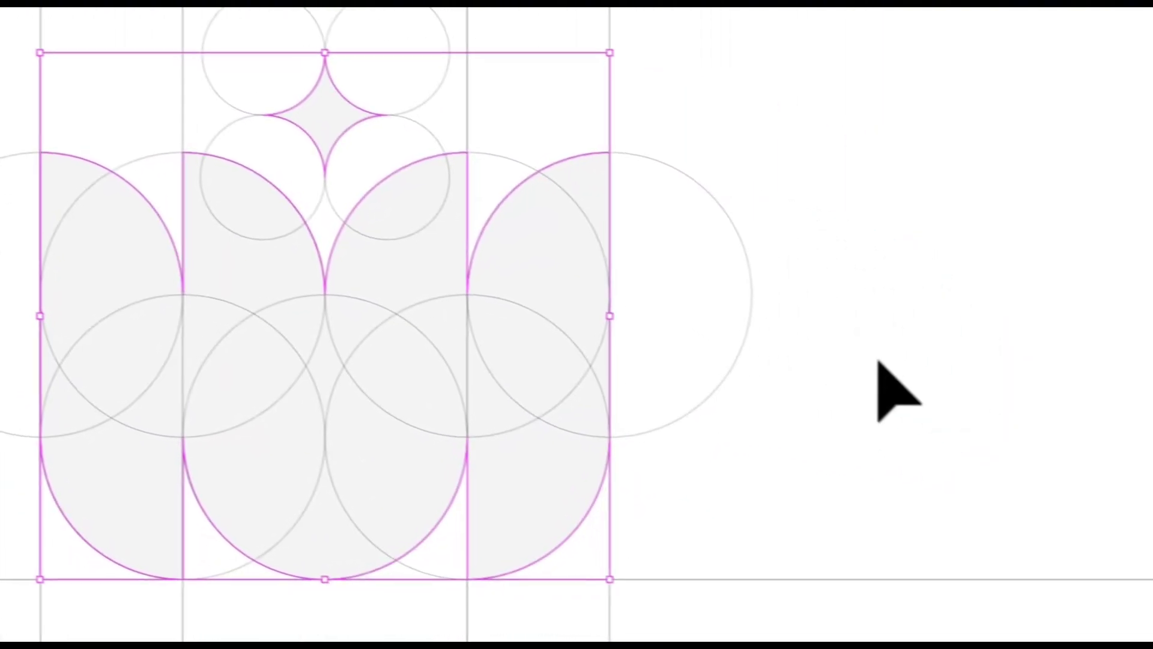
{"action": "left_click", "coordinate": [1139, 448]}
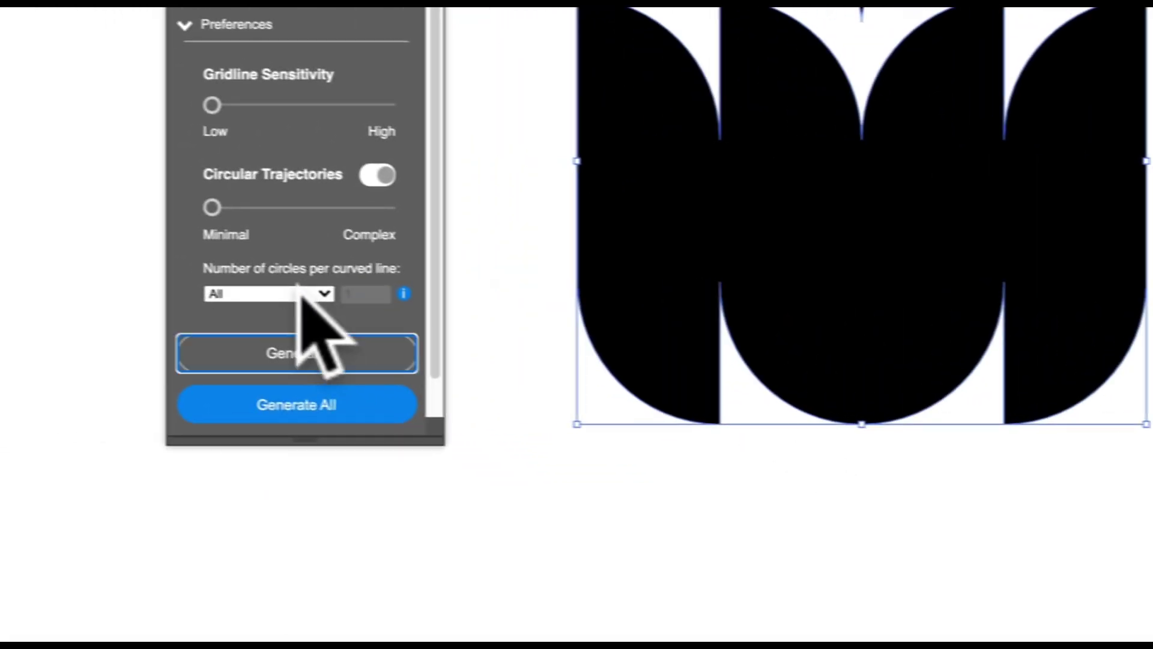
- Try limiting the circles per curved line to a fixed number of 4, and return the option to All
{"action": "left_click", "coordinate": [299, 293]}
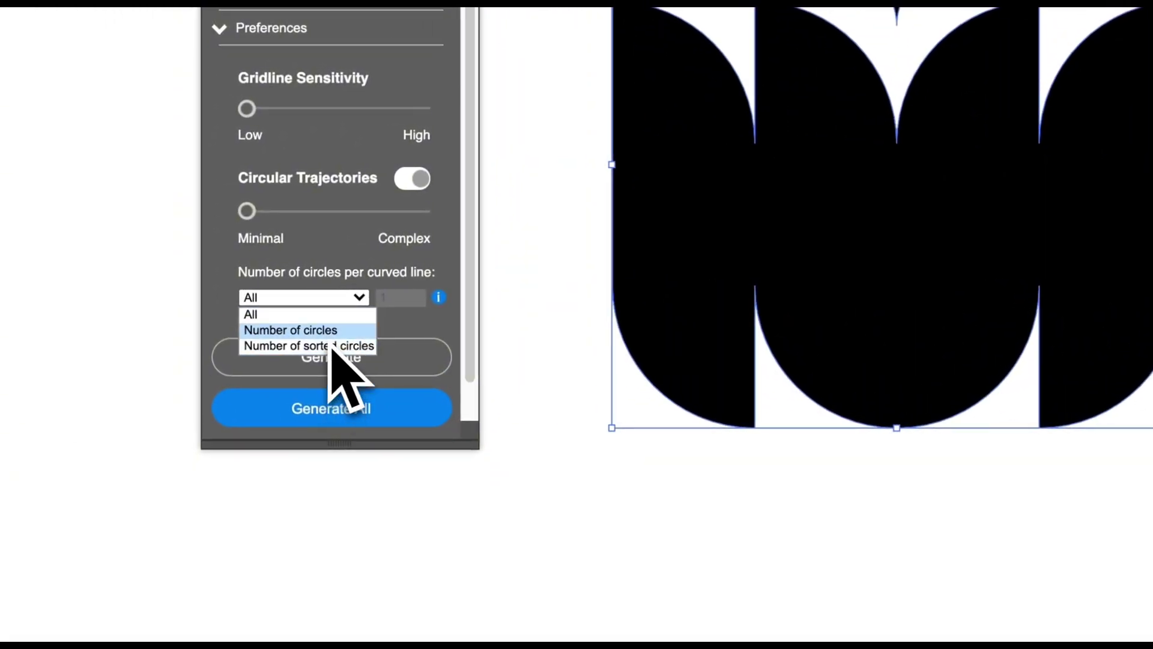
{"action": "left_click", "coordinate": [296, 329]}
{"action": "left_click", "coordinate": [413, 294]}
{"action": "left_click", "coordinate": [389, 368]}
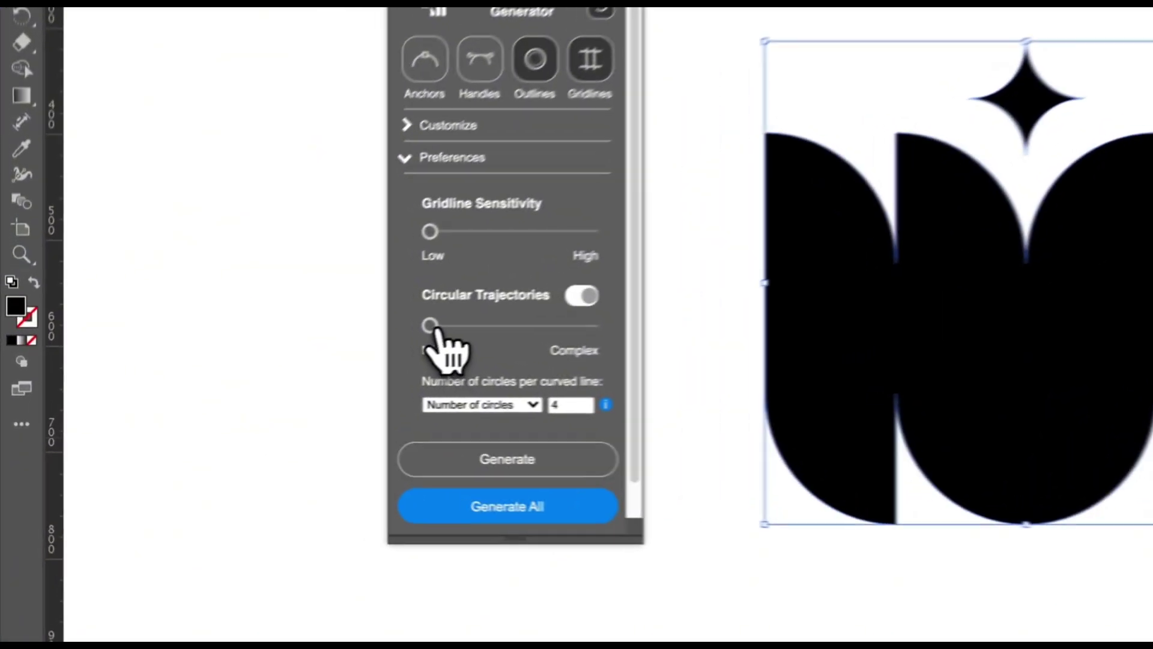
{"action": "mouse_move", "coordinate": [236, 375]}
{"action": "left_mouse_down"}
{"action": "mouse_move", "coordinate": [319, 378]}
{"action": "mouse_move", "coordinate": [236, 383]}
{"action": "left_mouse_up"}
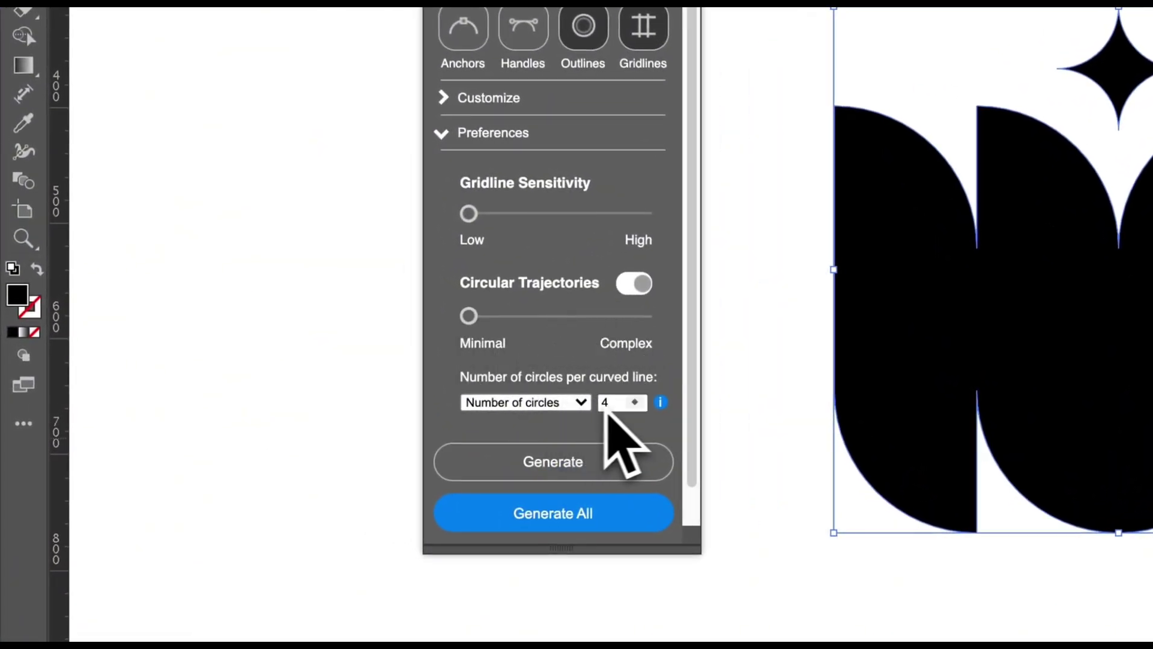
{"action": "left_click", "coordinate": [556, 402]}
{"action": "left_click", "coordinate": [493, 418]}
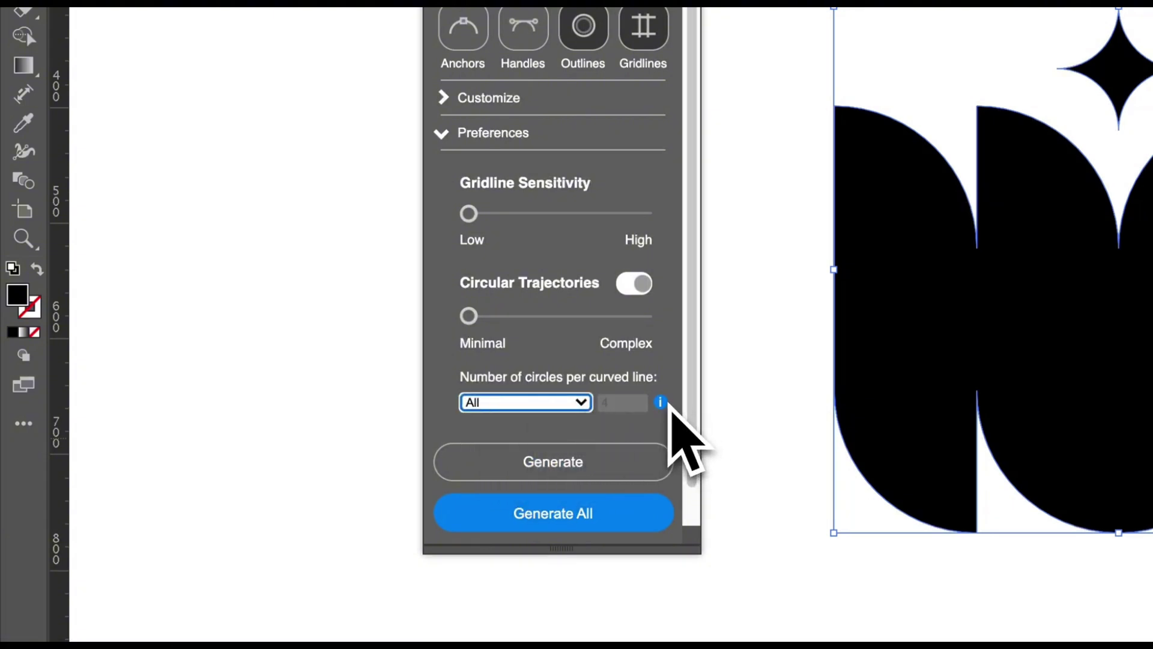
- Read through the explanation of the options for the number of circles per curved line
{"action": "left_click", "coordinate": [660, 402]}
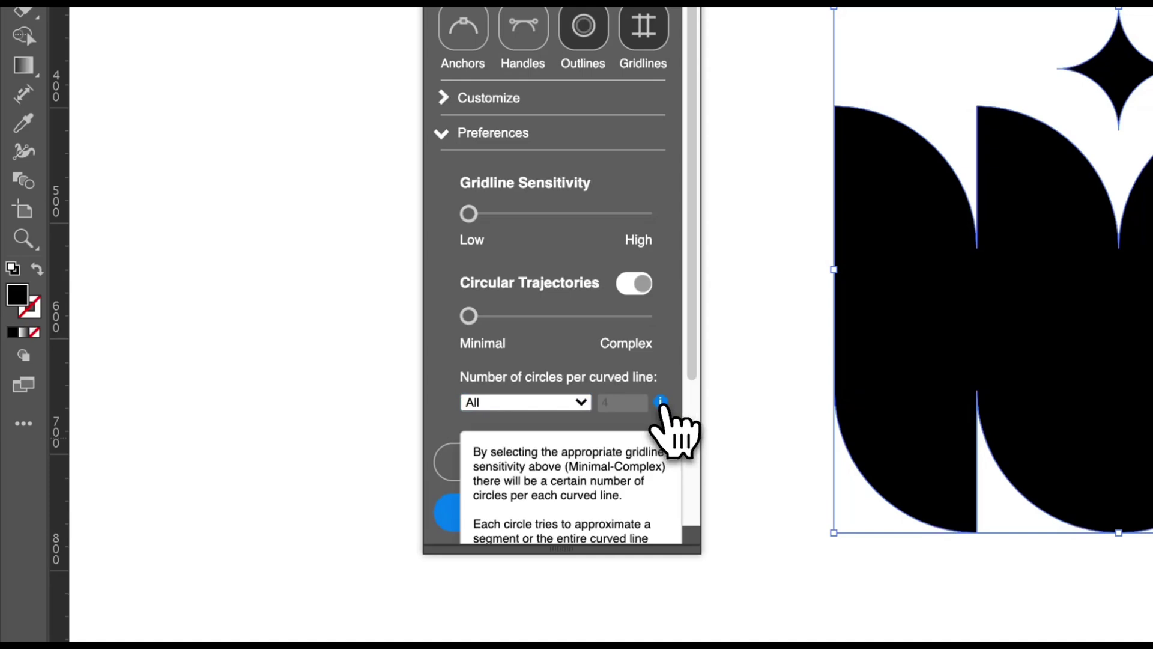
{"action": "scroll", "coordinate": [637, 462], "scroll_direction": "down", "scroll_amount": 3}
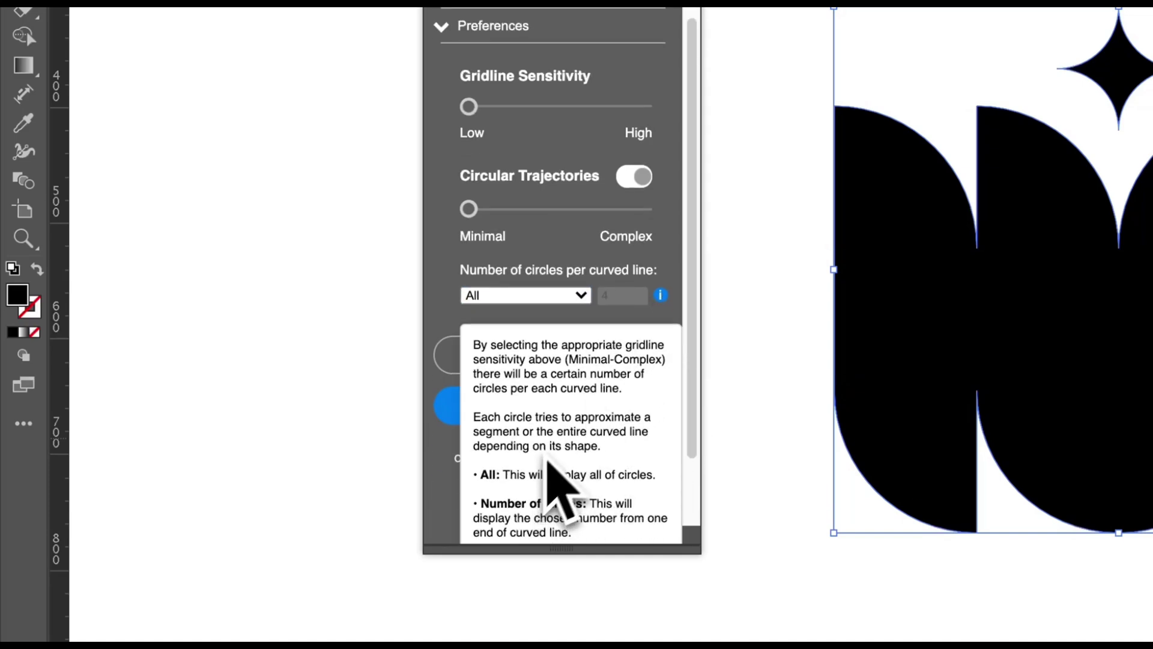
{"action": "scroll", "coordinate": [547, 468], "scroll_direction": "down", "scroll_amount": 3}
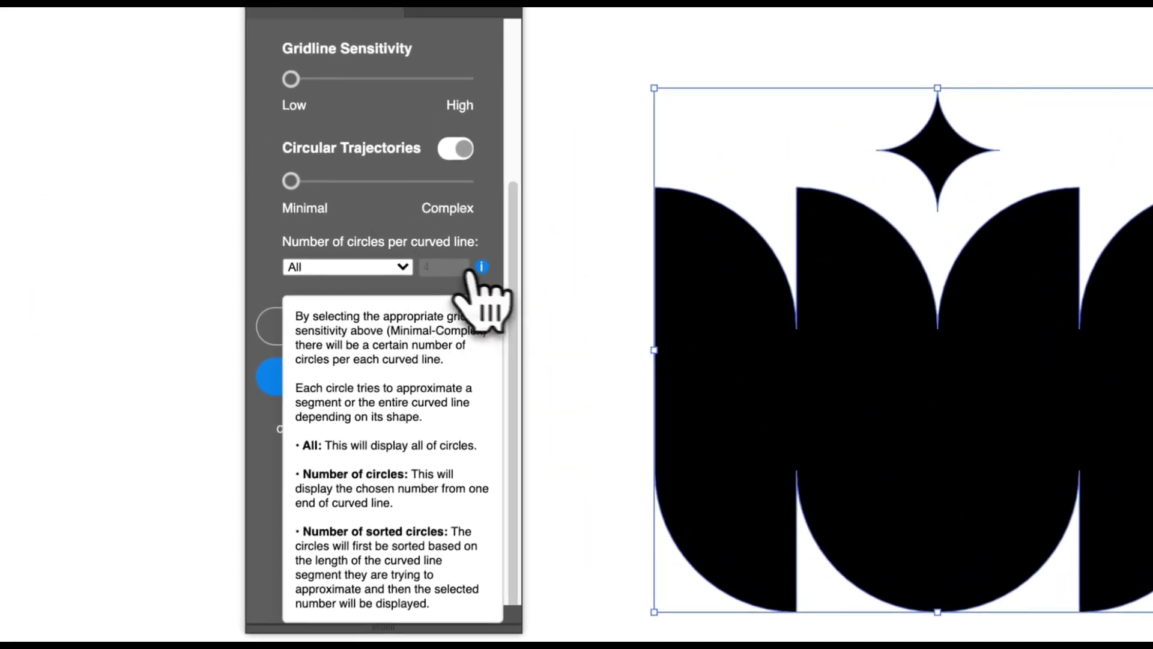
{"action": "left_click", "coordinate": [330, 308]}
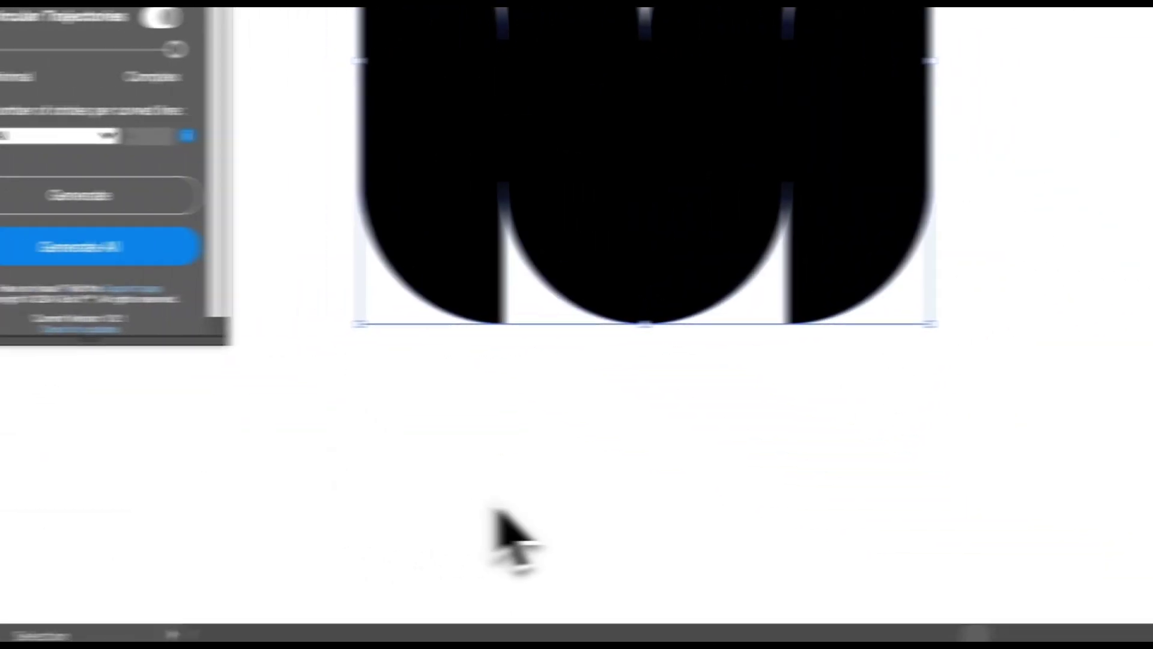
- Generate the tulip logo's grid with Complex circular trajectories, and generate it again at the Minimal level
{"action": "left_click", "coordinate": [129, 199]}
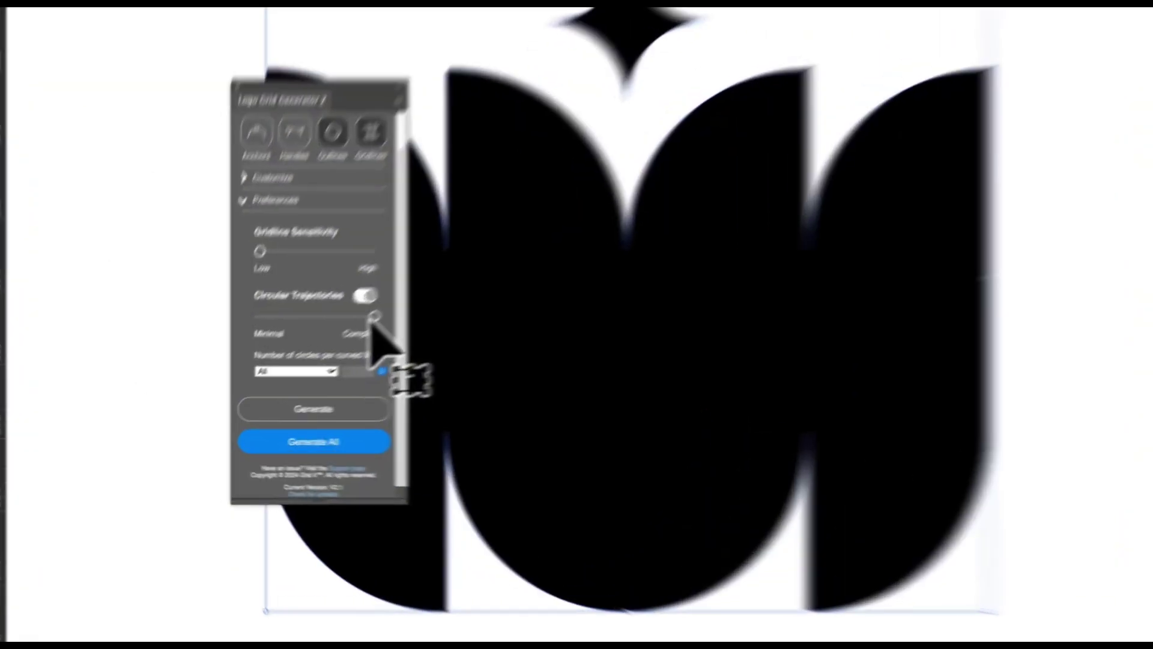
{"action": "left_click_drag", "start_coordinate": [324, 345], "coordinate": [236, 345]}
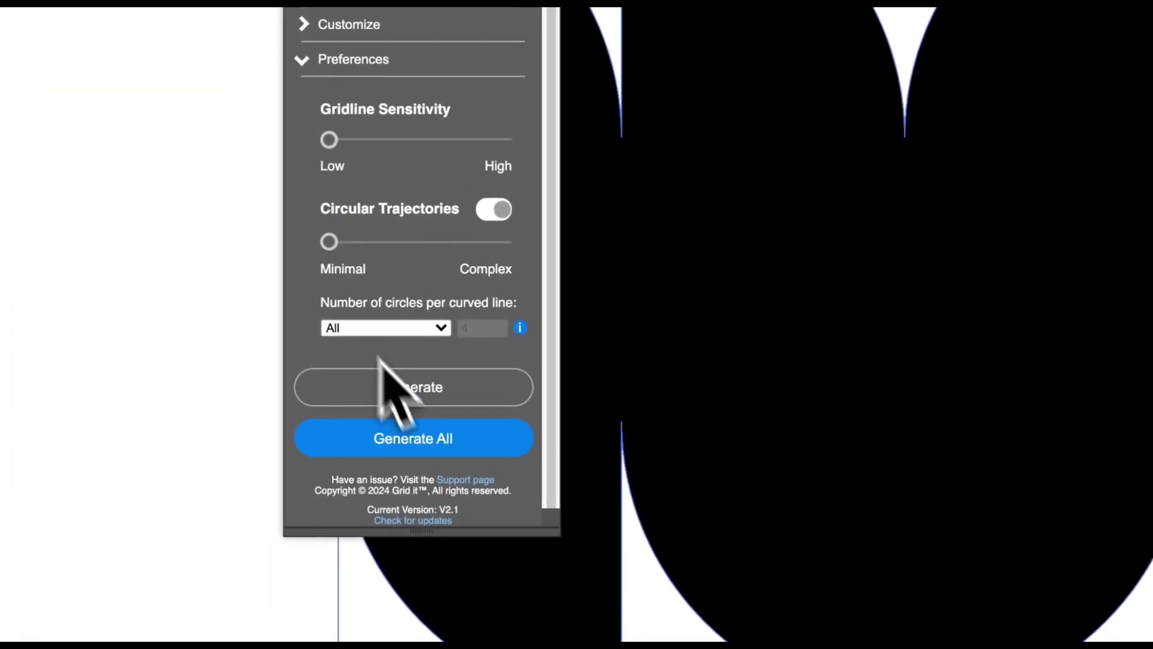
{"action": "left_click", "coordinate": [420, 400]}
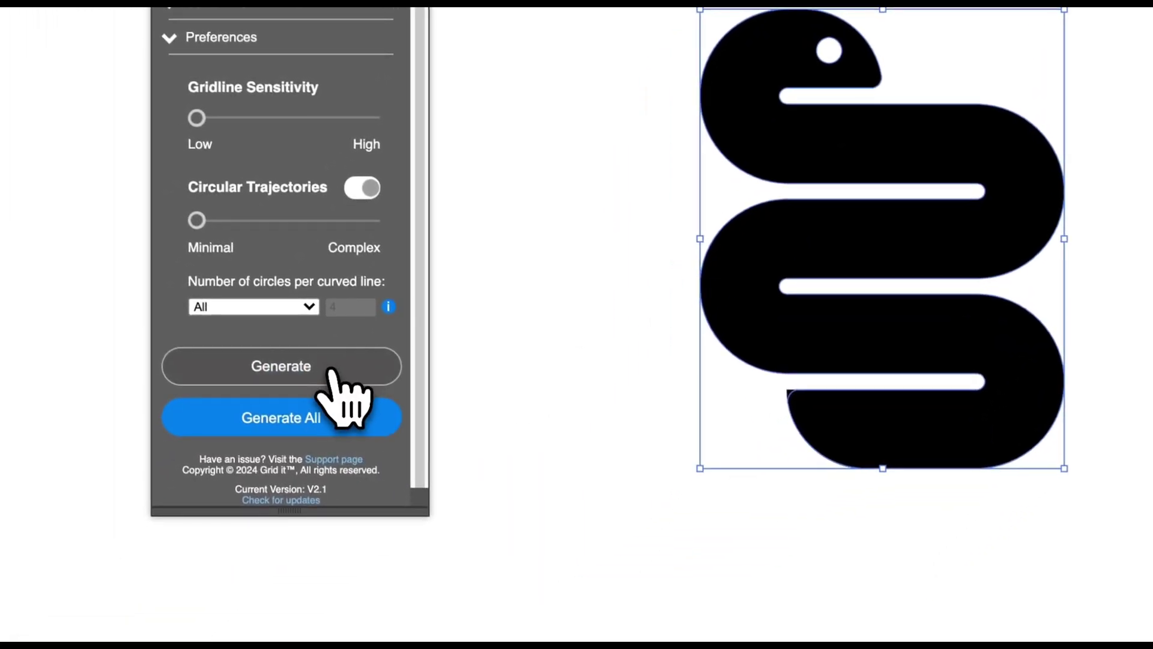
- Generate the snake logo's outlines, gridlines and minimal circular trajectories, compare them with the original through undo and redo, and deselect everything
{"action": "left_click", "coordinate": [332, 370]}
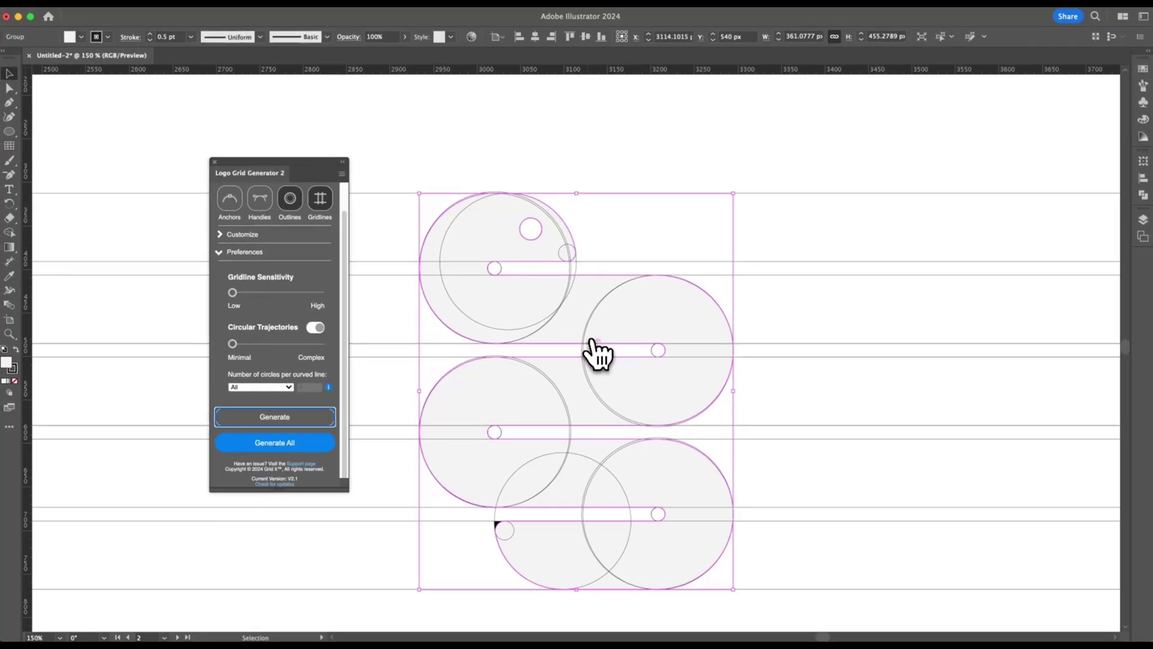
{"action": "key", "text": "super+z"}
{"action": "key", "text": "super+z"}
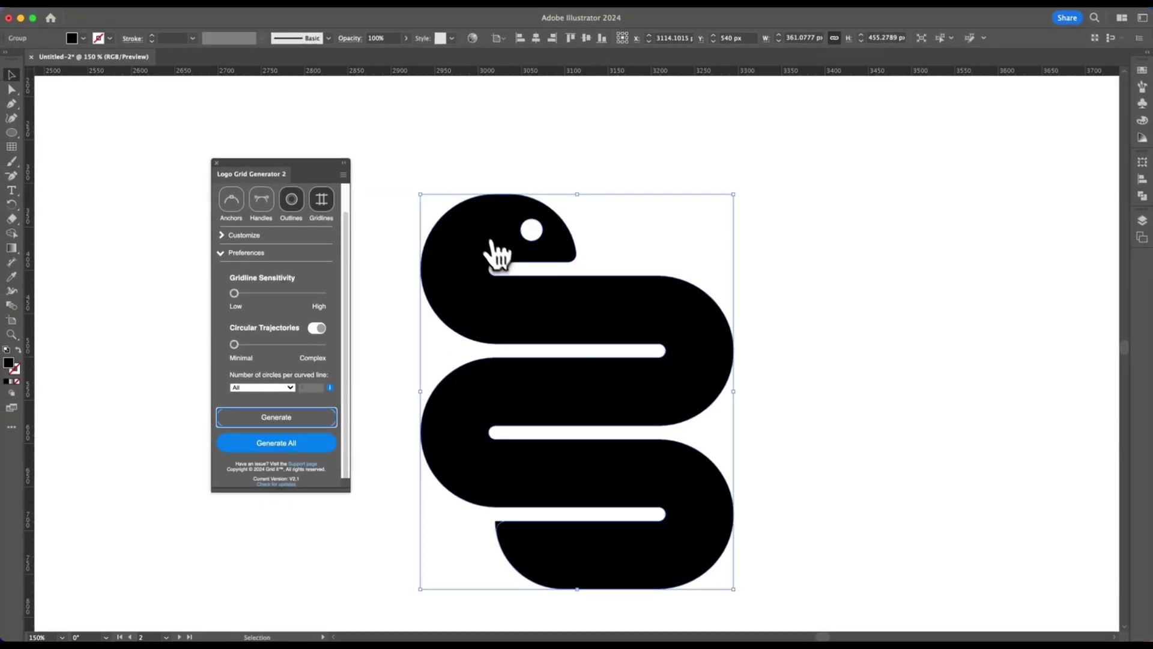
{"action": "key", "text": "super+shift+z"}
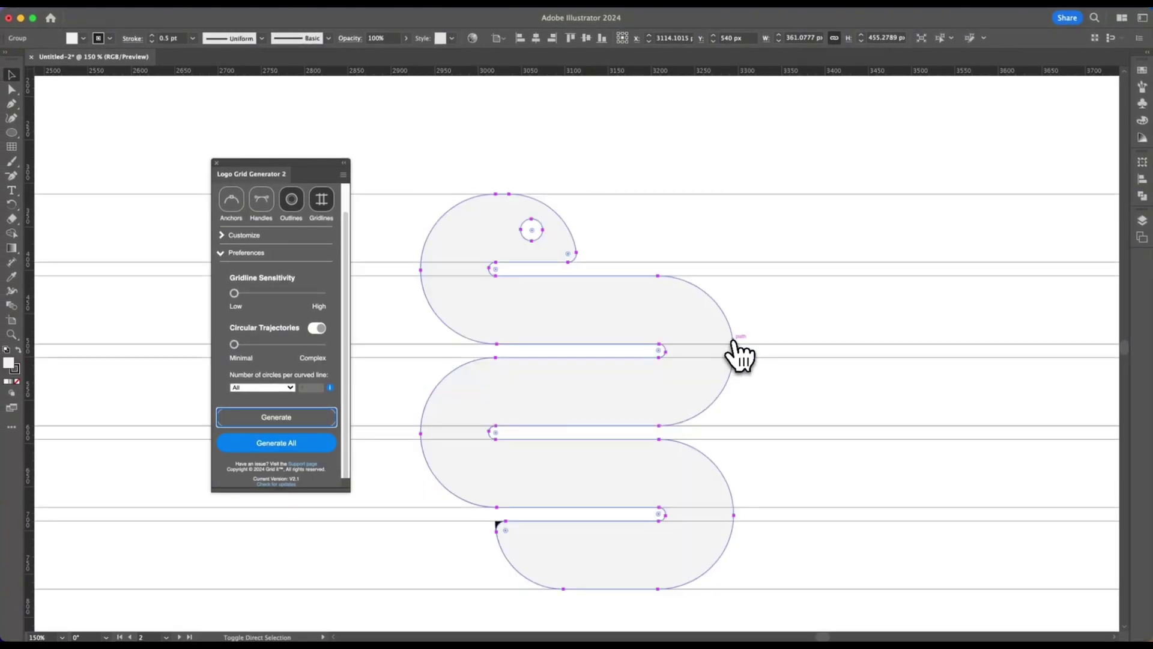
{"action": "key", "text": "super+shift+z"}
{"action": "left_click", "coordinate": [607, 138]}
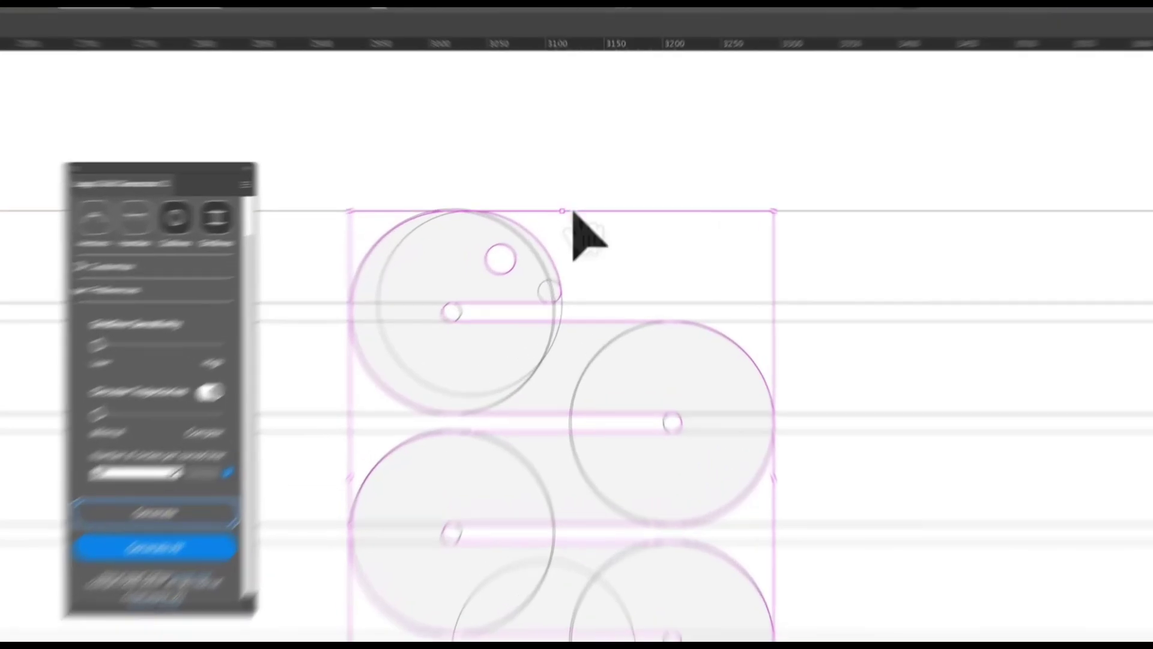
- Examine up close how the generated circles fit the bends of the snake logo
{"action": "scroll", "coordinate": [373, 248], "scroll_direction": "up", "scroll_amount": 3}
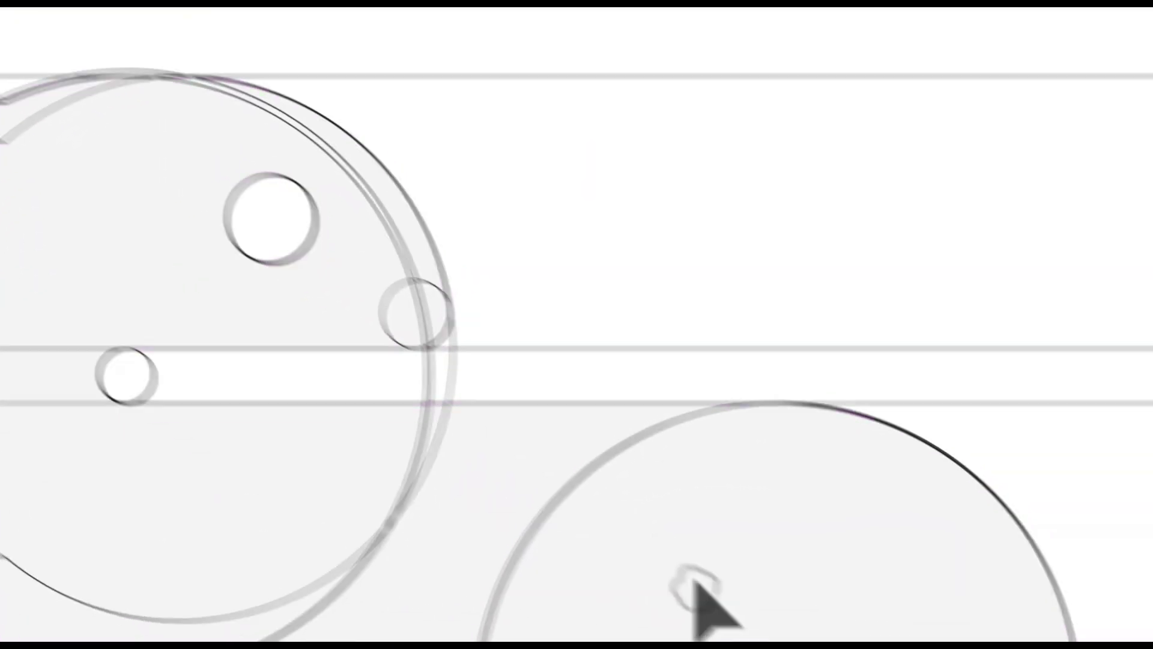
{"action": "left_click_drag", "start_coordinate": [731, 612], "coordinate": [476, 137]}
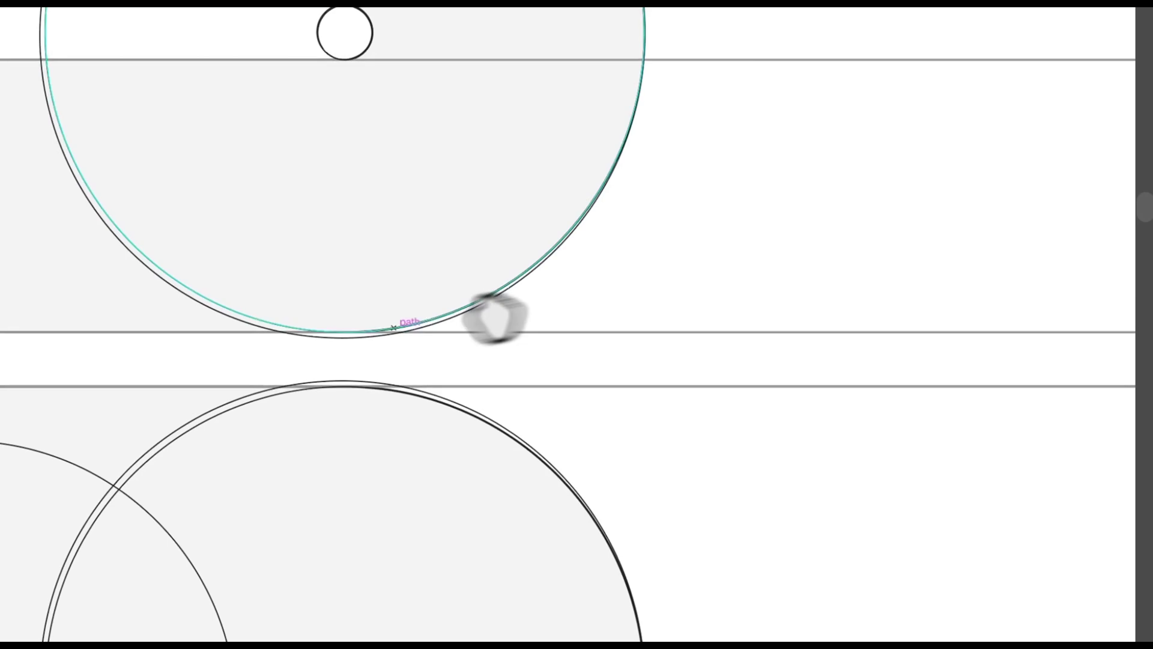
{"action": "scroll", "coordinate": [346, 348], "scroll_direction": "up", "scroll_amount": 5}
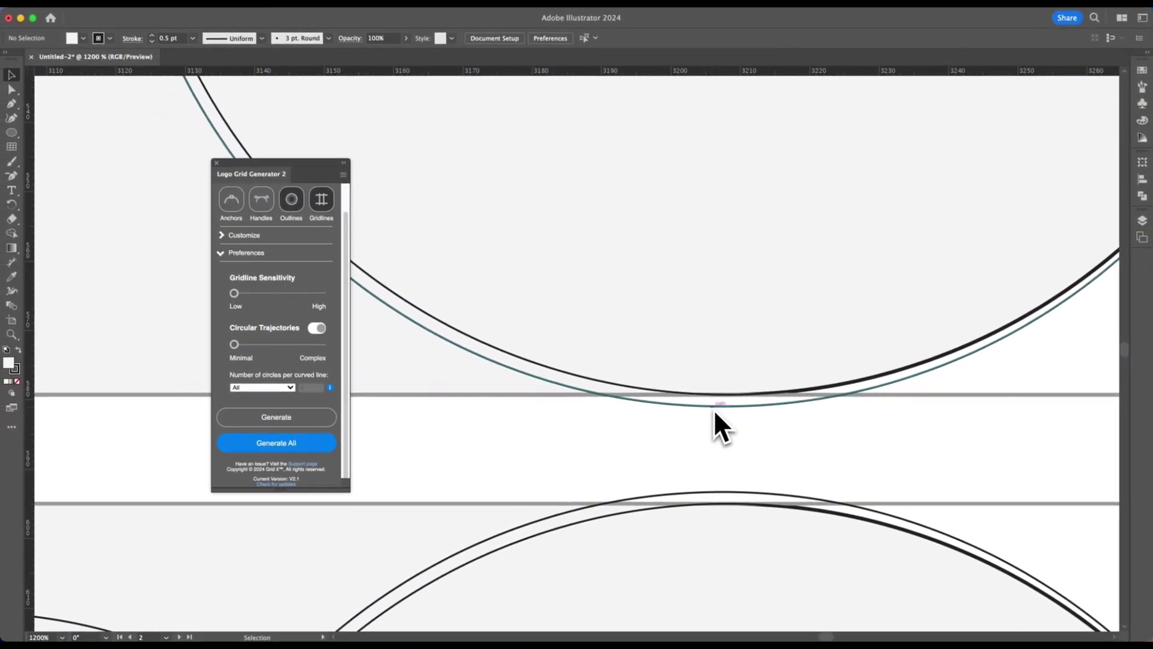
{"action": "scroll", "coordinate": [715, 408], "scroll_direction": "down", "scroll_amount": 4}
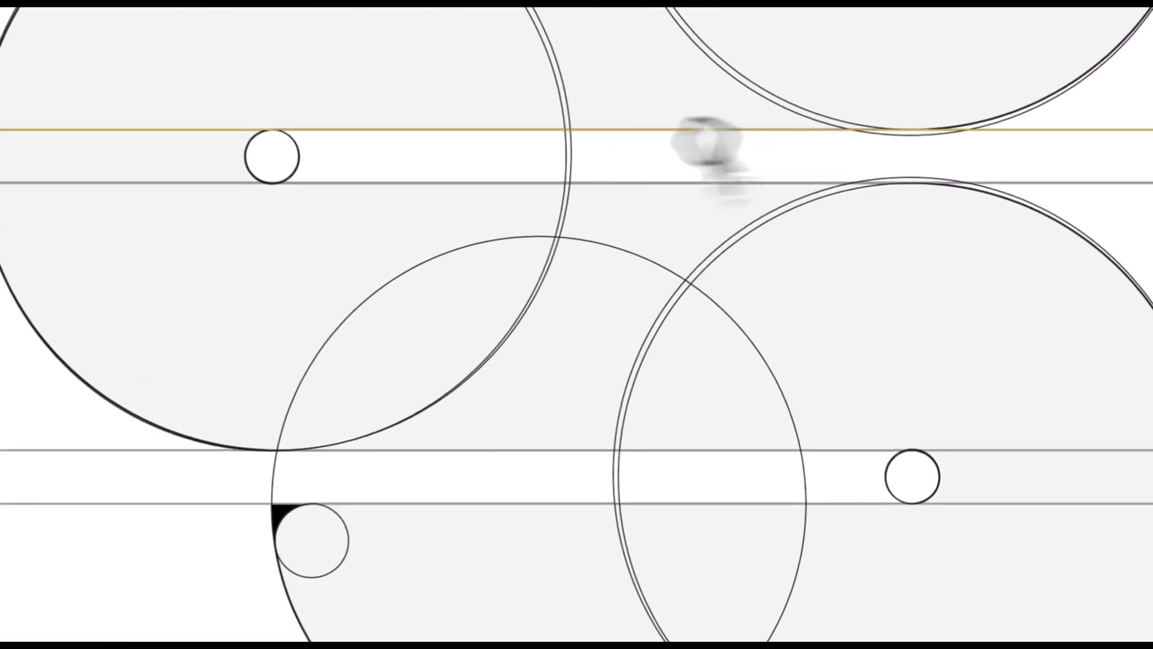
{"action": "left_click_drag", "start_coordinate": [696, 428], "coordinate": [421, 307]}
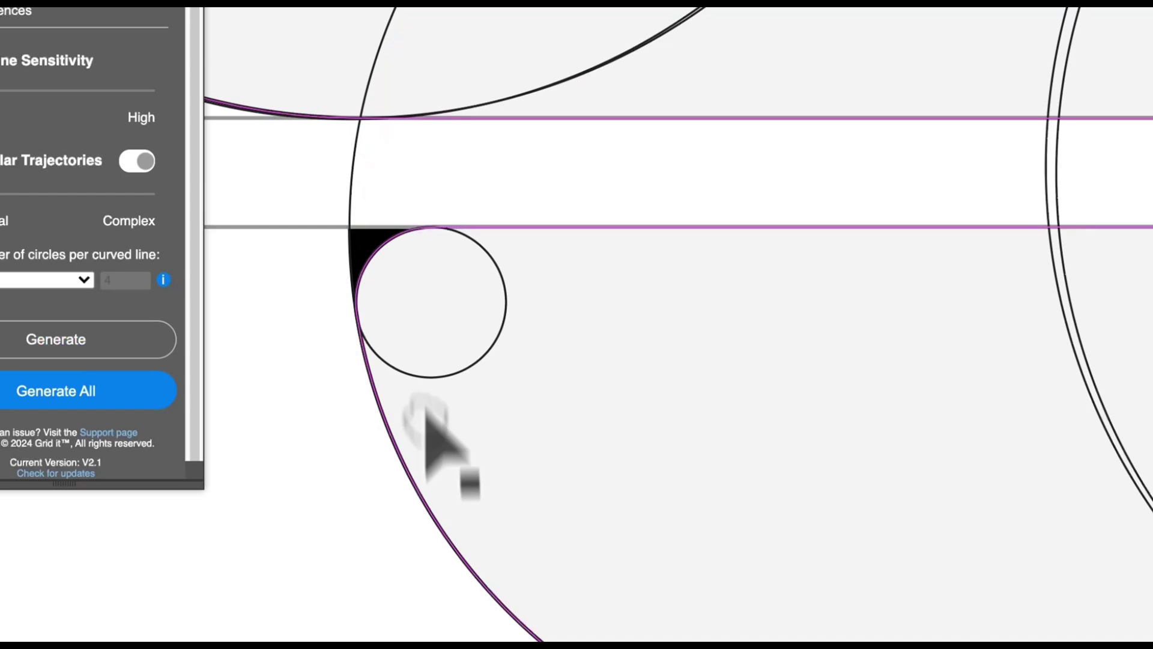
{"action": "left_click_drag", "start_coordinate": [426, 409], "coordinate": [389, 207]}
- Examine the black corner shape at the snake's tail and the generated circles up to its head
{"action": "left_click", "coordinate": [317, 54]}
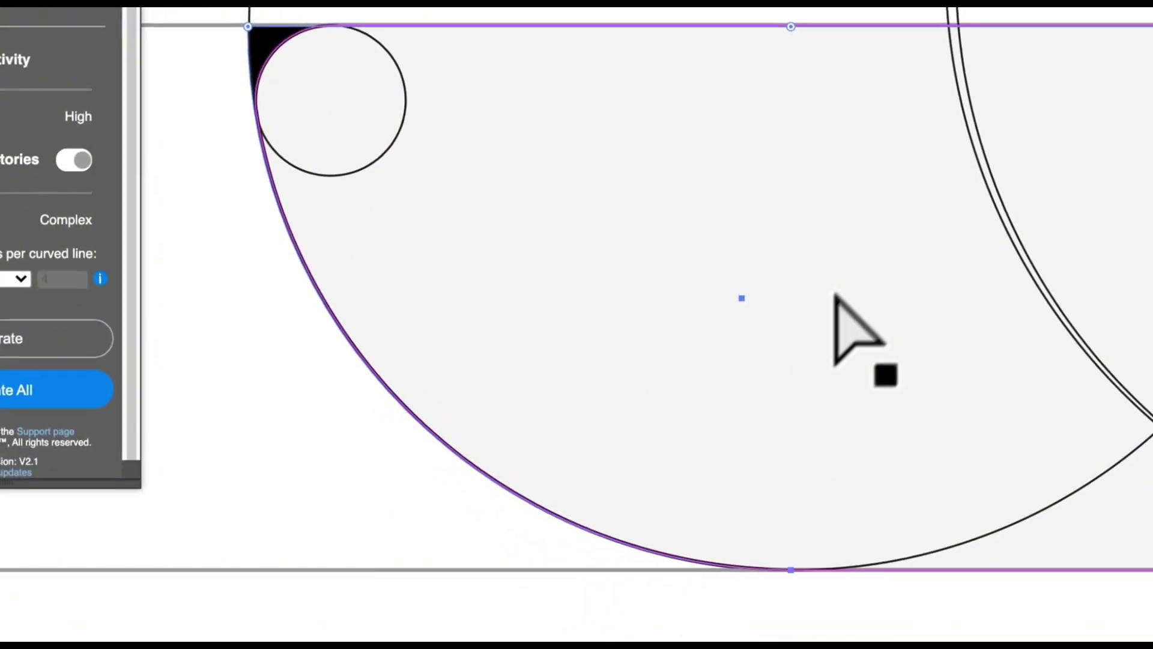
{"action": "scroll", "coordinate": [592, 318], "scroll_direction": "down", "scroll_amount": 4}
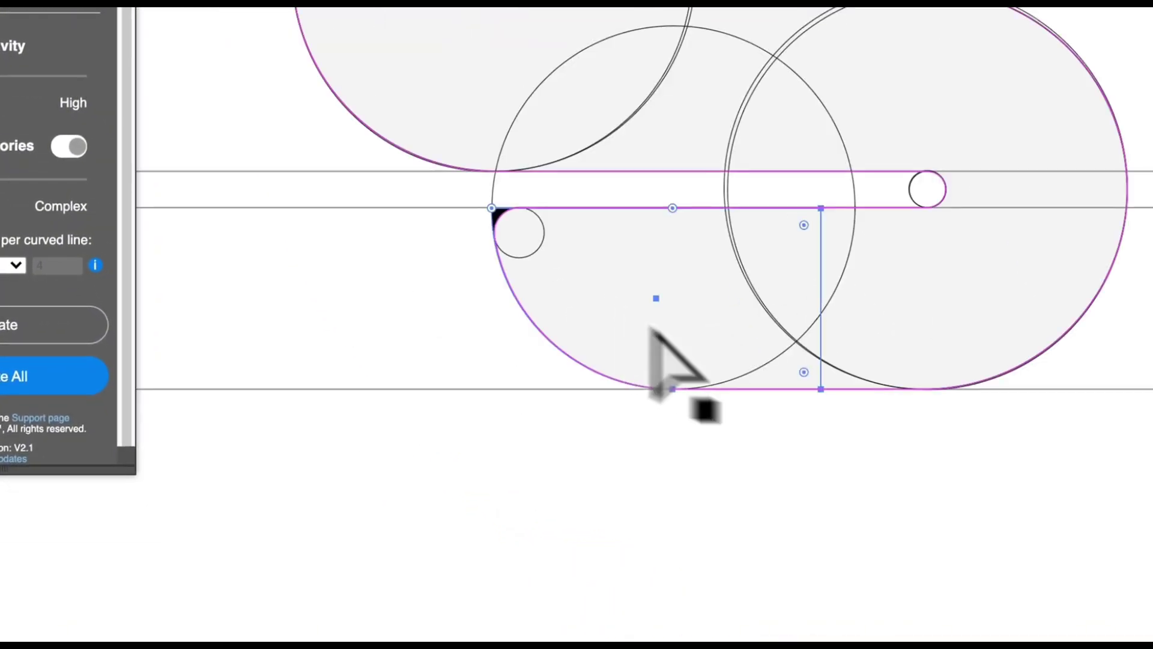
{"action": "left_click_drag", "start_coordinate": [749, 382], "coordinate": [680, 578]}
{"action": "left_click_drag", "start_coordinate": [638, 111], "coordinate": [646, 474]}
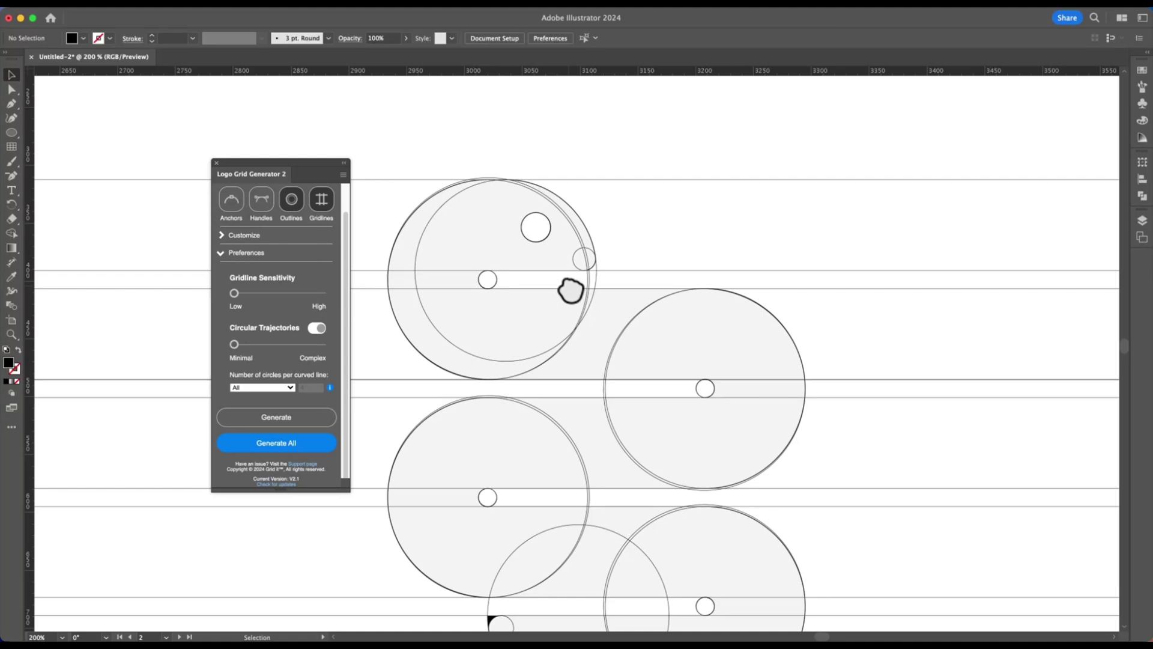
- Undo the snake logo's generated grid
{"action": "key", "text": "super+z"}
{"action": "key", "text": "super+z"}
{"action": "key", "text": "super+z"}
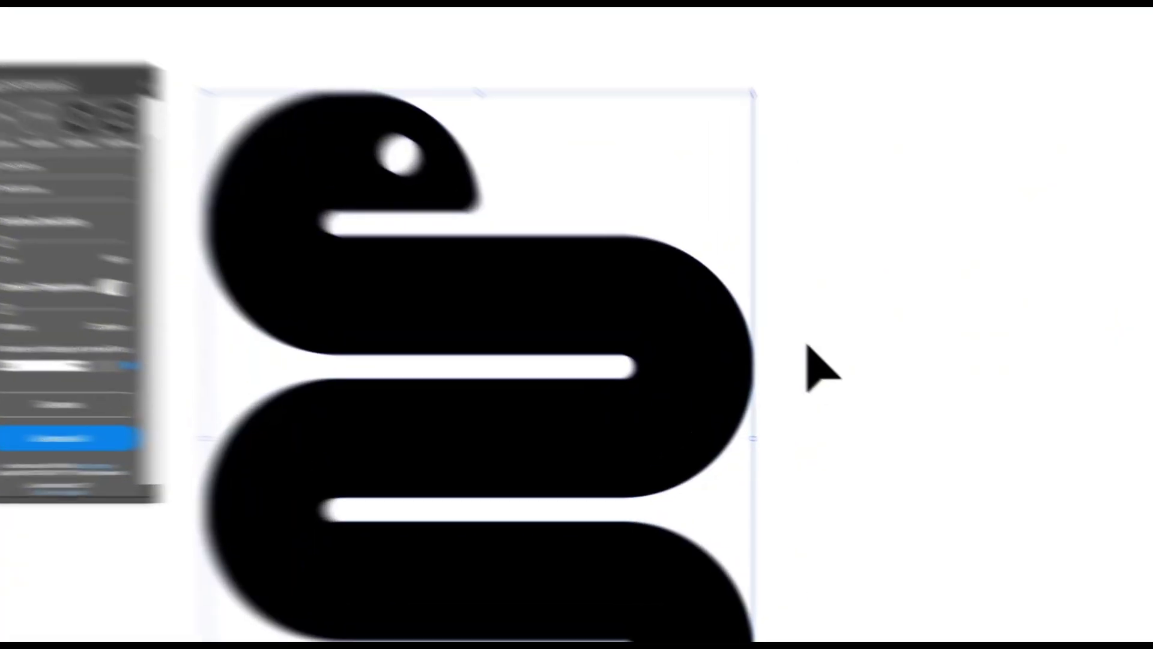
- Try to draw a comparison ellipse over the upper right-hand bend of the snake
{"action": "left_click", "coordinate": [849, 372]}
{"action": "left_click", "coordinate": [784, 394]}
{"action": "key", "text": "l"}
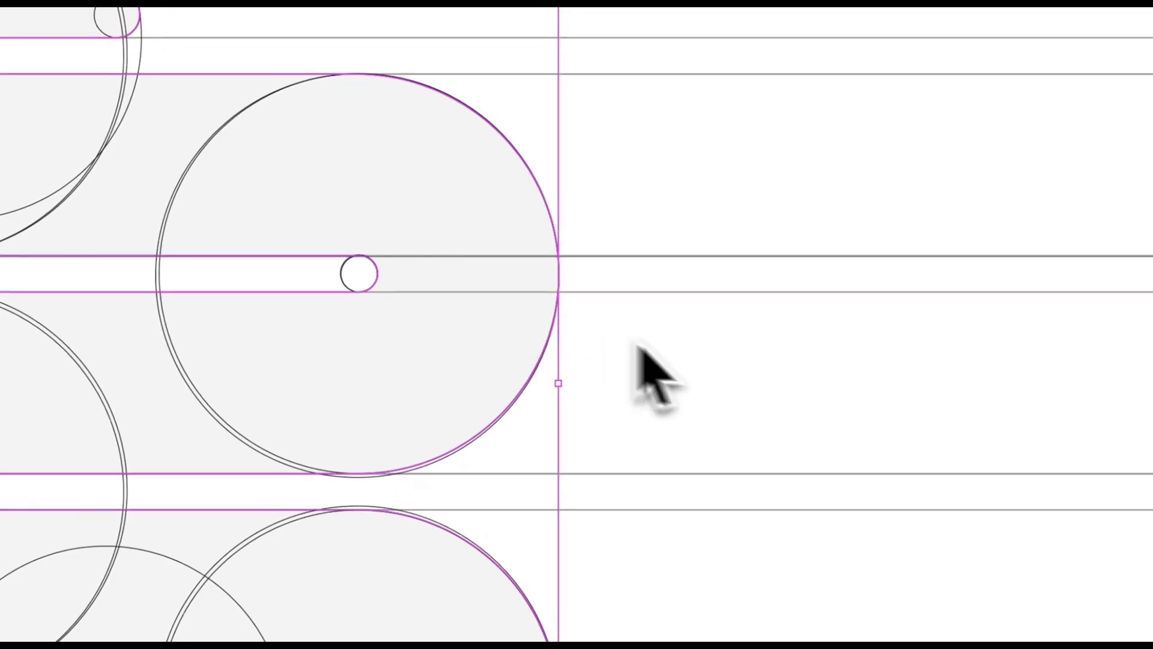
{"action": "key", "text": "super+z"}
{"action": "key", "text": "super+z"}
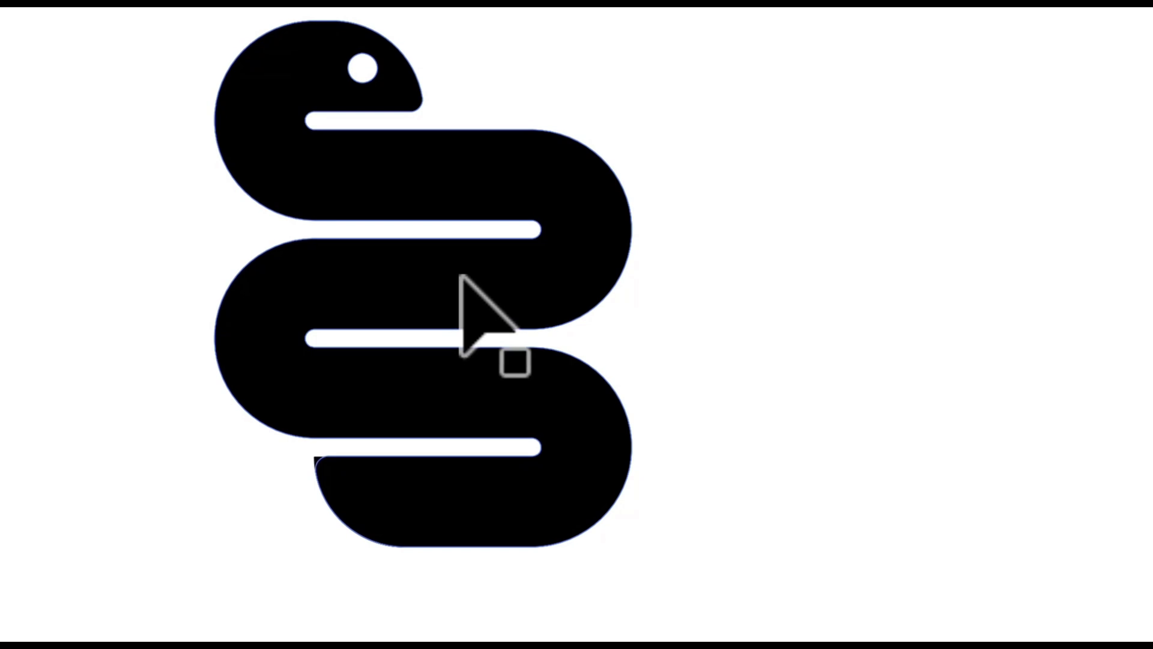
- Inspect the snake logo's generated grid around its lower bends once more
{"action": "left_click", "coordinate": [499, 312]}
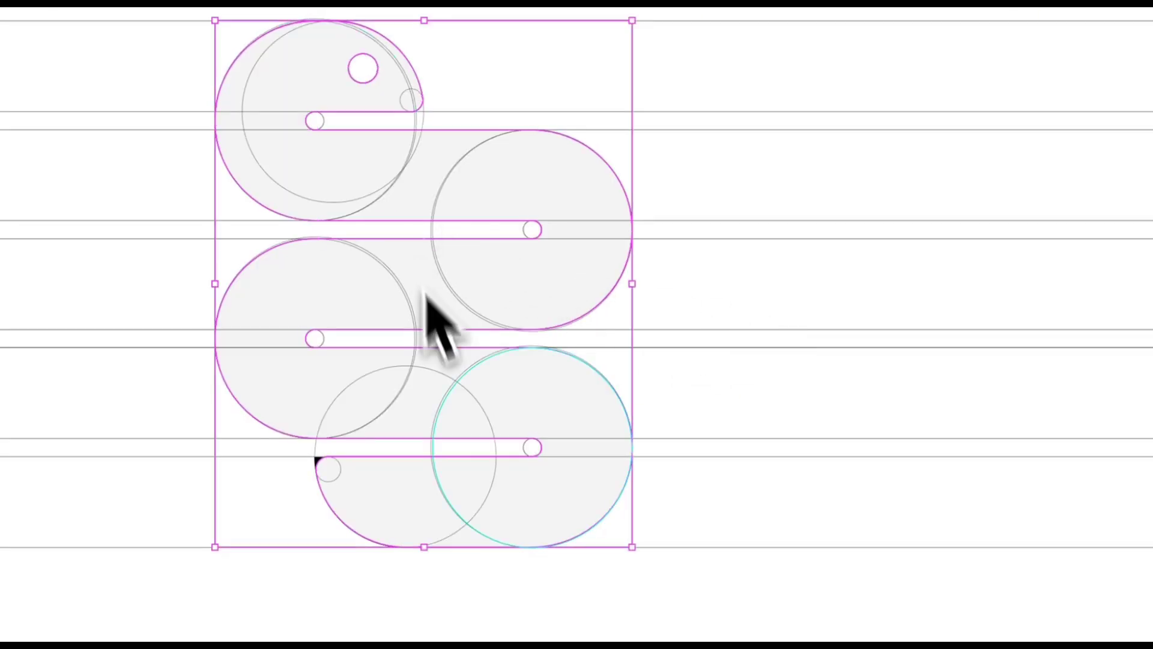
{"action": "scroll", "coordinate": [394, 266], "scroll_direction": "up", "scroll_amount": 2}
{"action": "left_click_drag", "start_coordinate": [718, 558], "coordinate": [601, 475]}
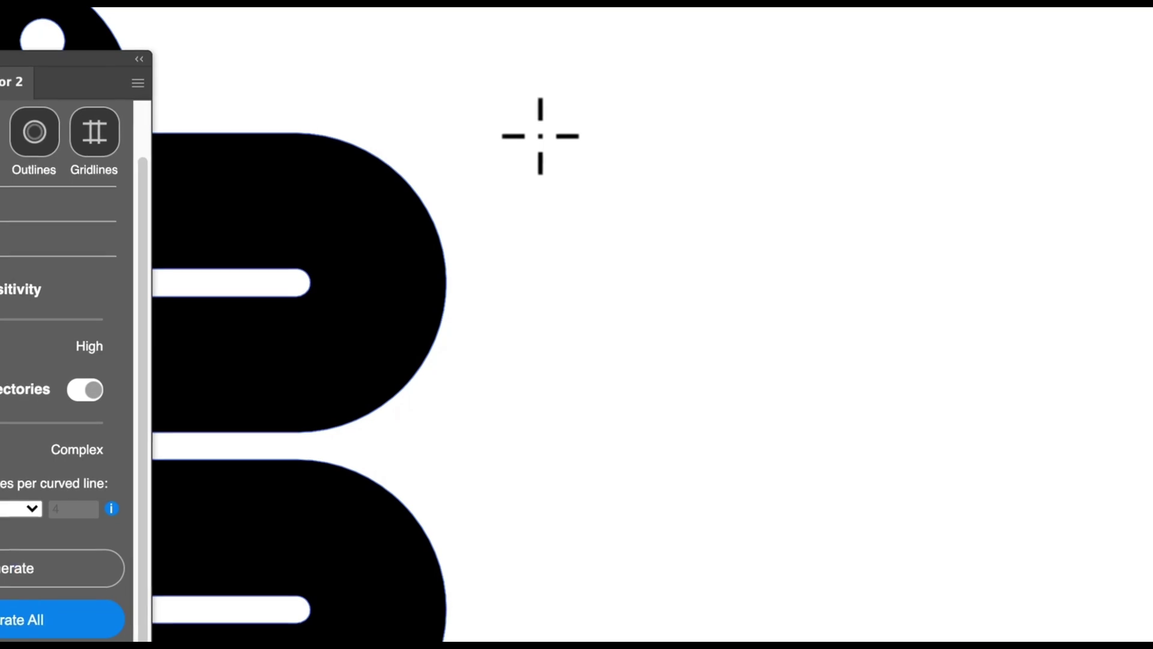
- Draw a comparison circle over the snake's right-hand bend, move it about 180 px away, place another below it, and delete both circles
{"action": "mouse_move", "coordinate": [295, 138]}
{"action": "left_mouse_down"}
{"action": "mouse_move", "coordinate": [322, 358]}
{"action": "mouse_move", "coordinate": [486, 440]}
{"action": "left_mouse_up"}
{"action": "left_click_drag", "start_coordinate": [474, 402], "coordinate": [769, 370]}
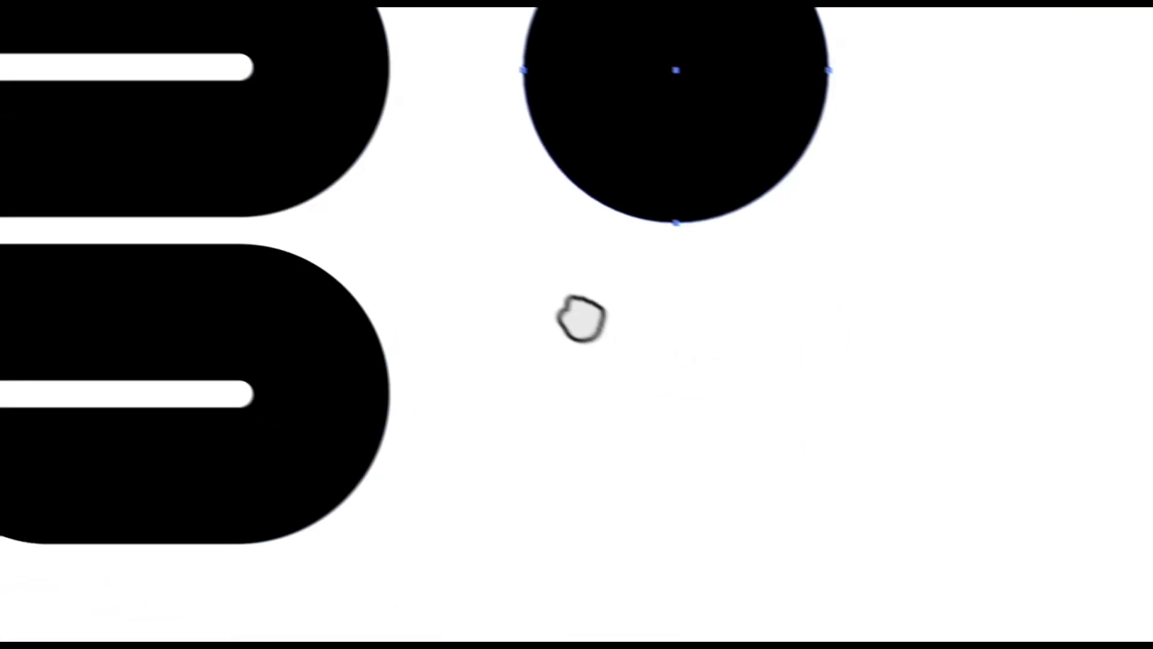
{"action": "left_click_drag", "start_coordinate": [605, 151], "coordinate": [596, 445]}
{"action": "left_click_drag", "start_coordinate": [537, 365], "coordinate": [538, 364]}
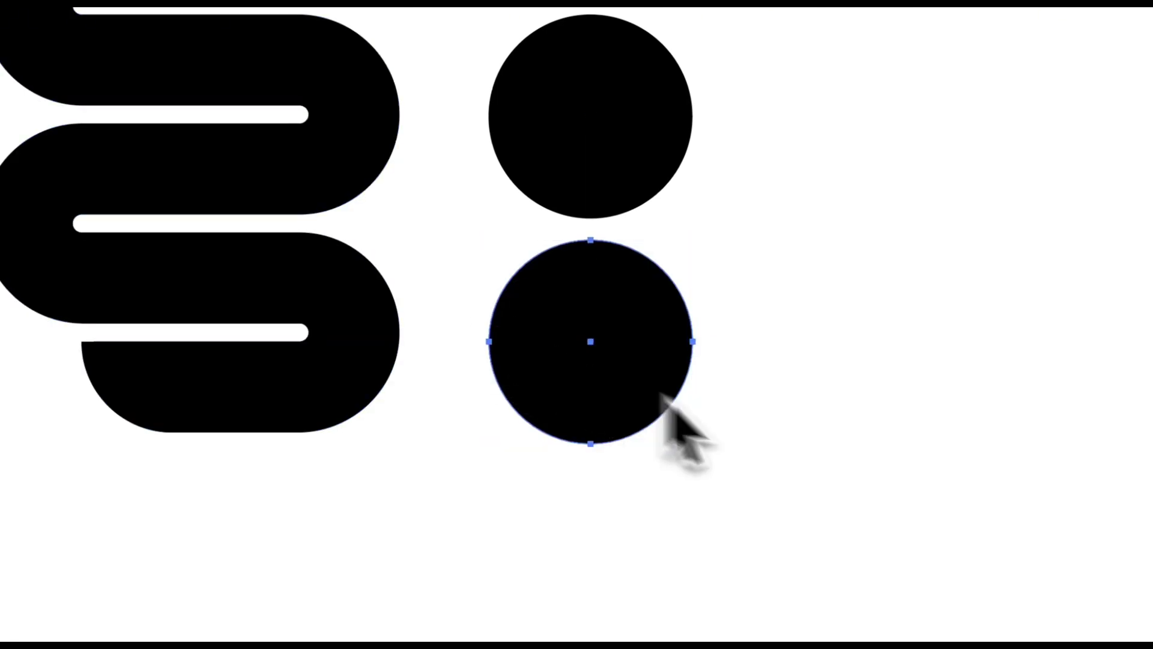
{"action": "key", "text": "v"}
{"action": "left_click_drag", "start_coordinate": [729, 541], "coordinate": [607, 135]}
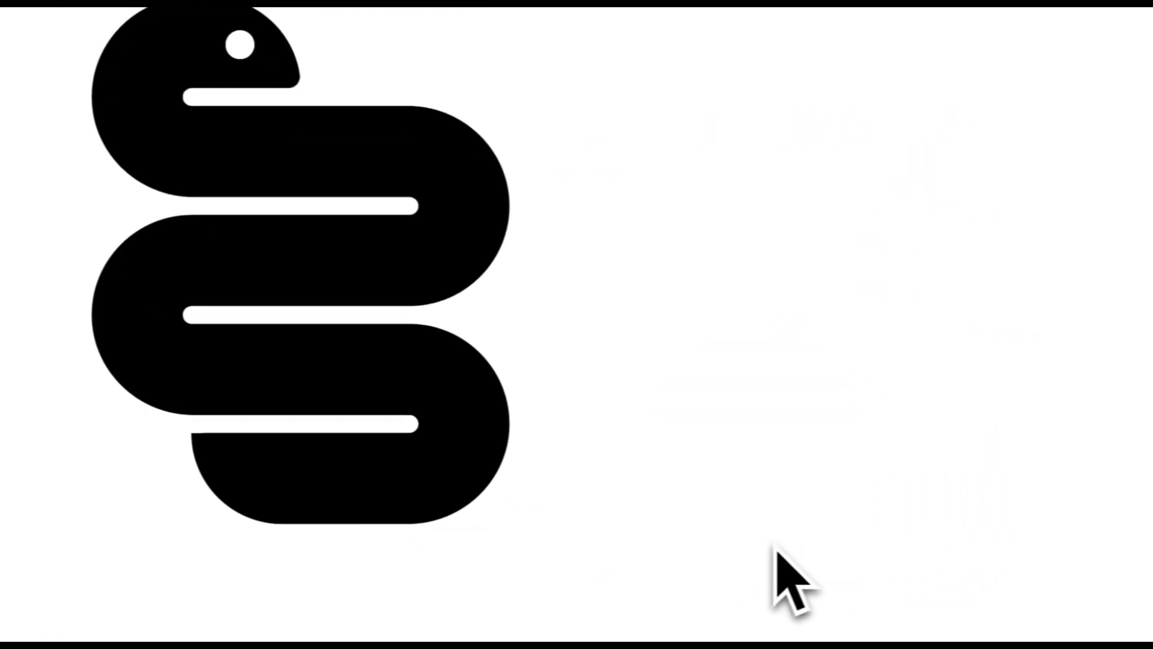
- Direct-select the anchor points around the snake's right-hand bends to examine how the curves are built
{"action": "key", "text": "a"}
{"action": "left_click_drag", "start_coordinate": [396, 105], "coordinate": [638, 620]}
{"action": "left_click_drag", "start_coordinate": [284, 114], "coordinate": [492, 373]}
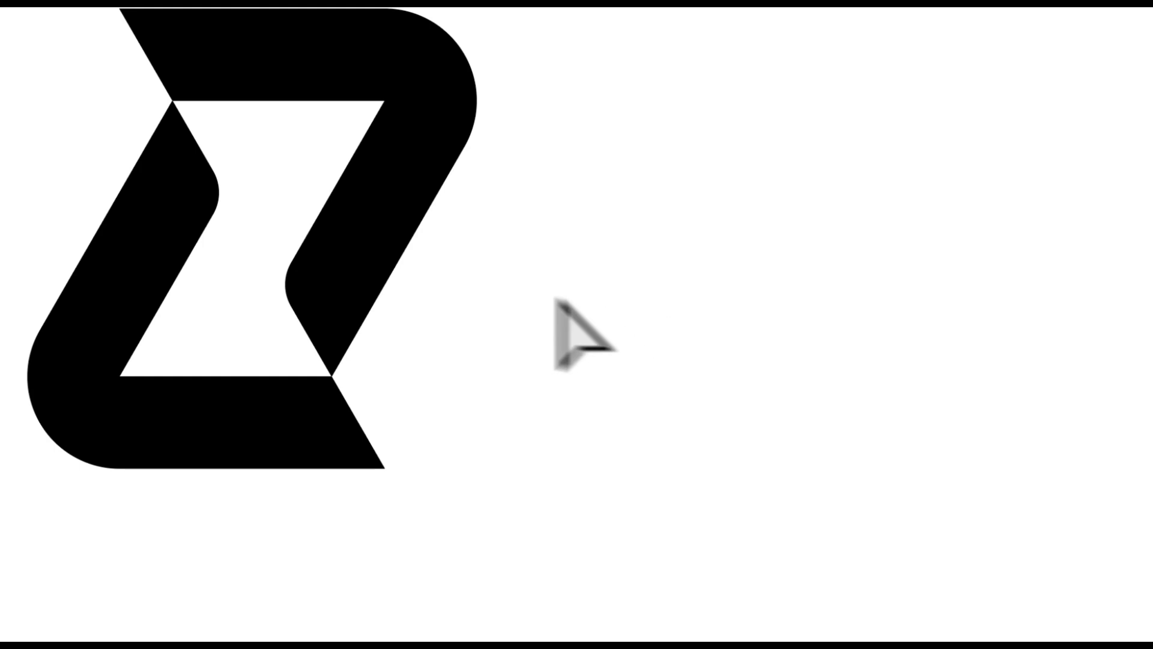
- Generate the Z-shaped logo's grid with gridline sensitivity at its lowest and circular trajectories at minimal, and undo the result
{"action": "left_click", "coordinate": [389, 241]}
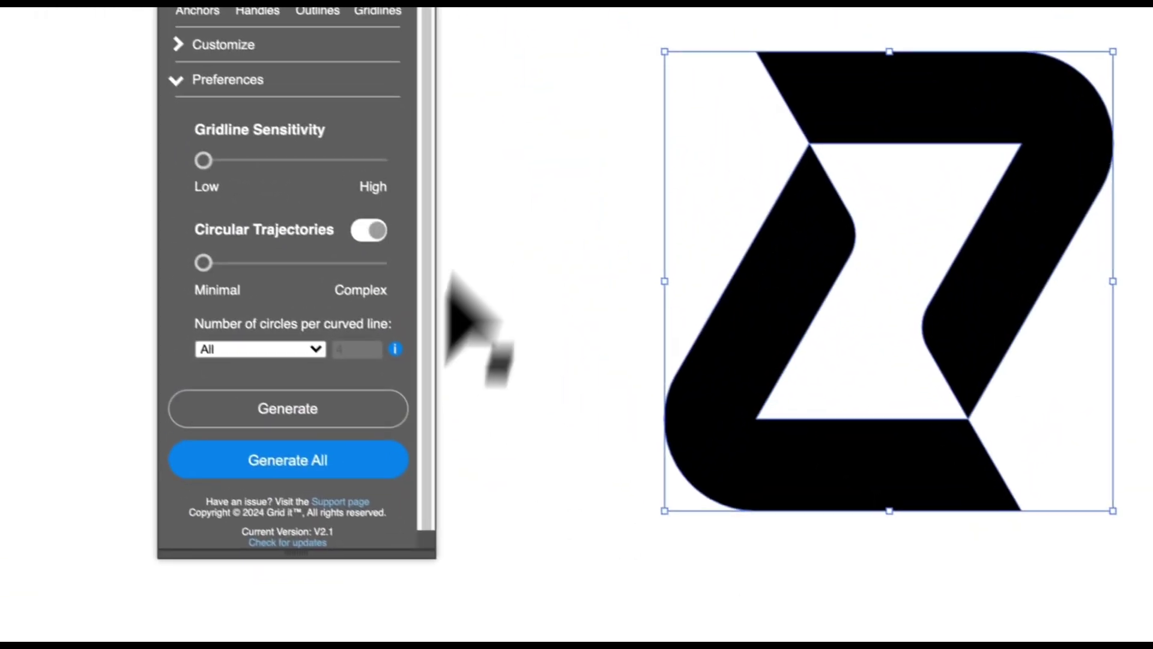
{"action": "left_click", "coordinate": [172, 291]}
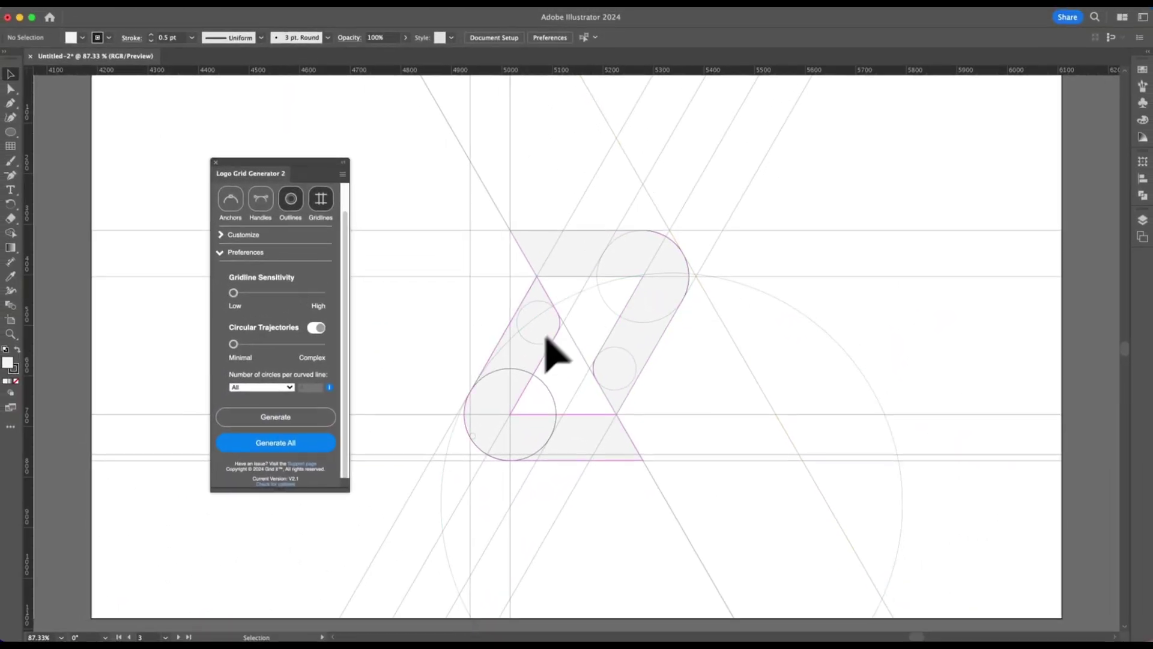
{"action": "key", "text": "super+z"}
{"action": "key", "text": "super+z"}
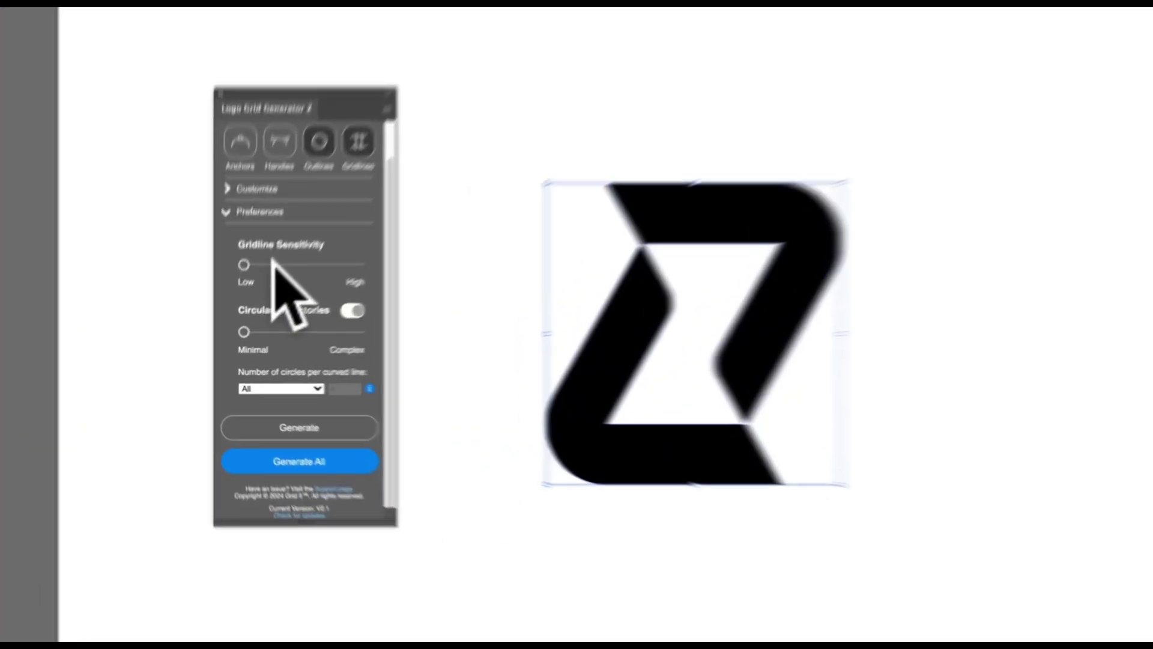
- Raise the gridline sensitivity to about midway and generate the grid for the Z-shaped logo
{"action": "left_click_drag", "start_coordinate": [235, 293], "coordinate": [280, 293]}
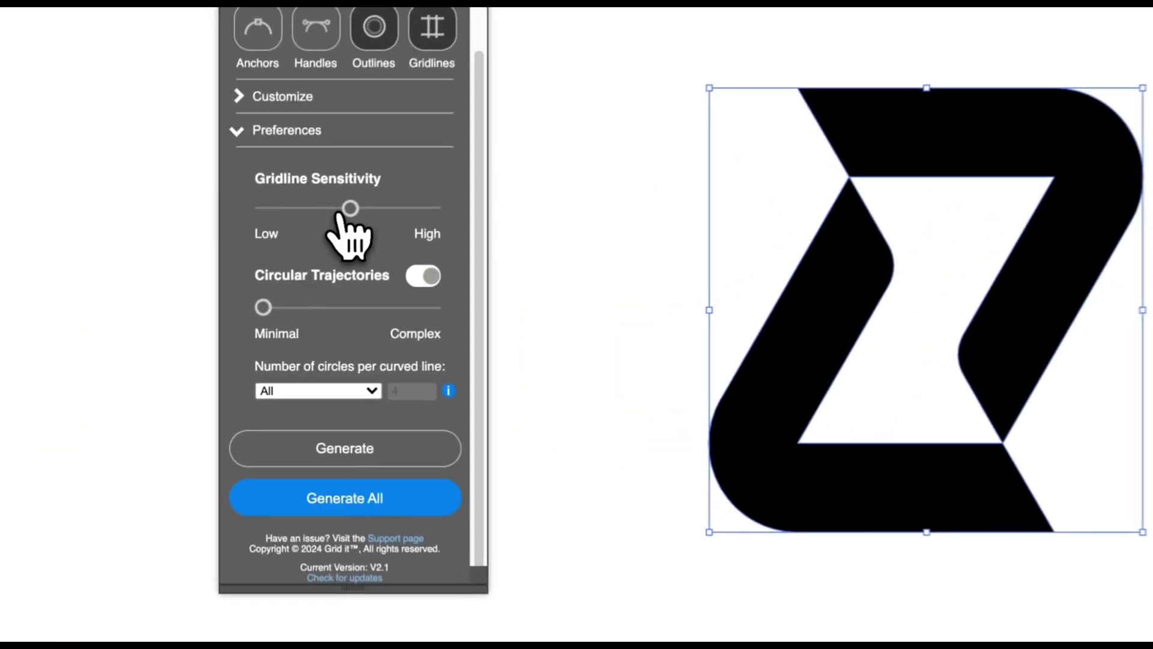
{"action": "left_click", "coordinate": [275, 416]}
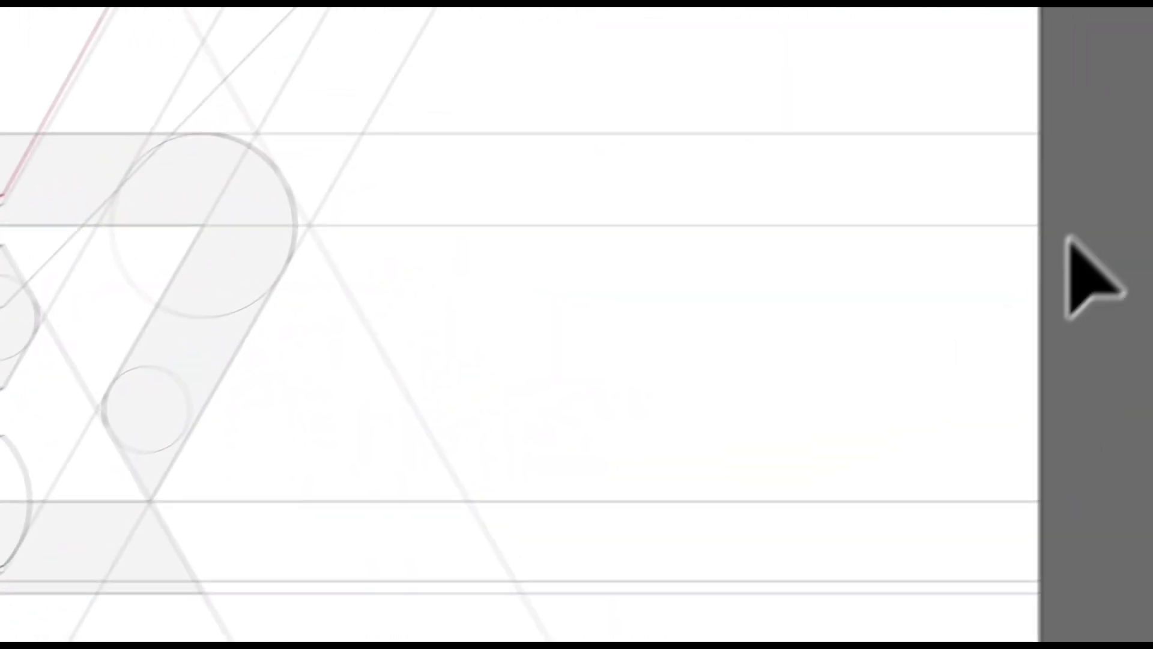
- Show the generated grid's layers and examine the red gridlines and circles around the Z logo's lower left-hand curve
{"action": "left_click", "coordinate": [1128, 147]}
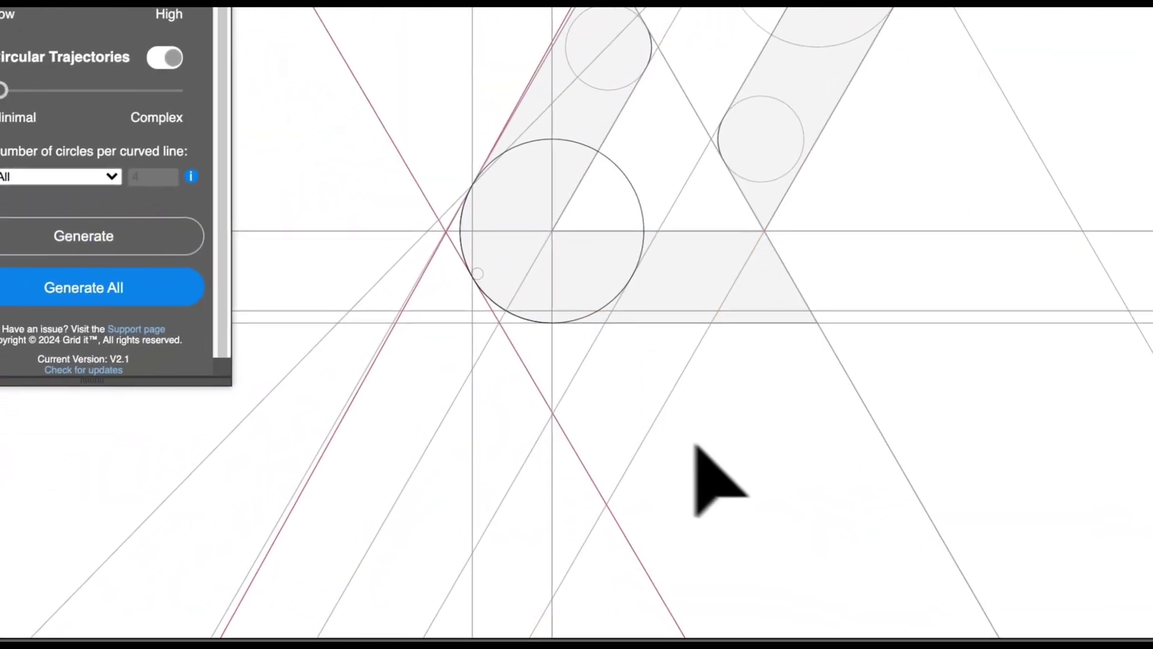
{"action": "left_click_drag", "start_coordinate": [743, 466], "coordinate": [760, 466]}
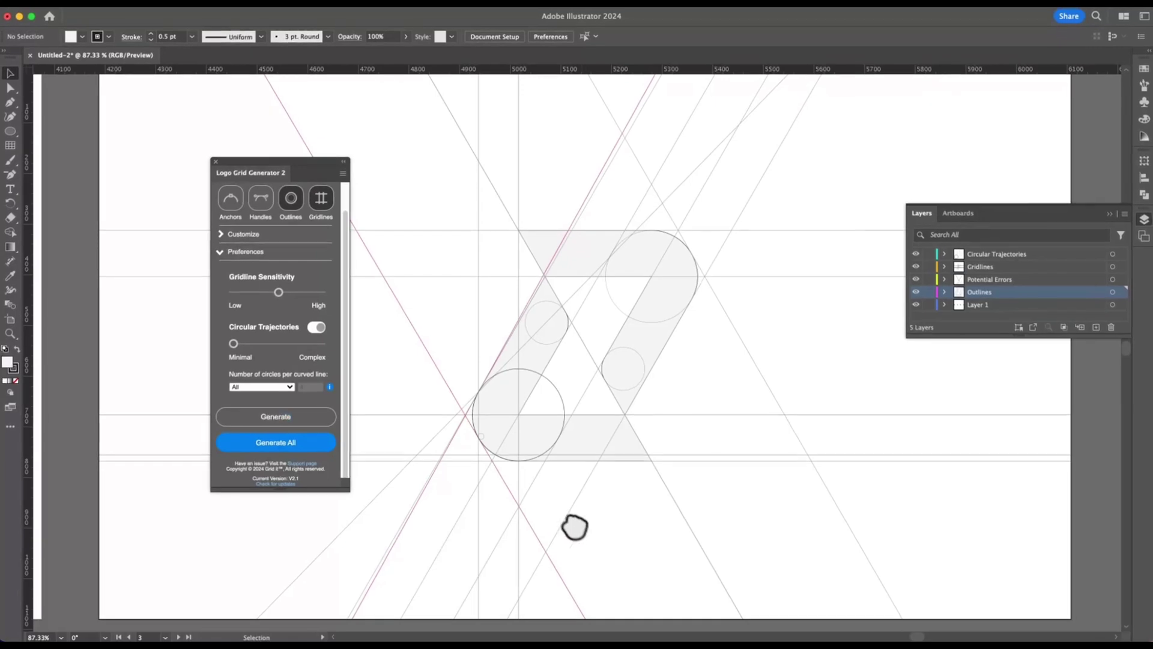
{"action": "scroll", "coordinate": [468, 455], "scroll_direction": "up", "scroll_amount": 5}
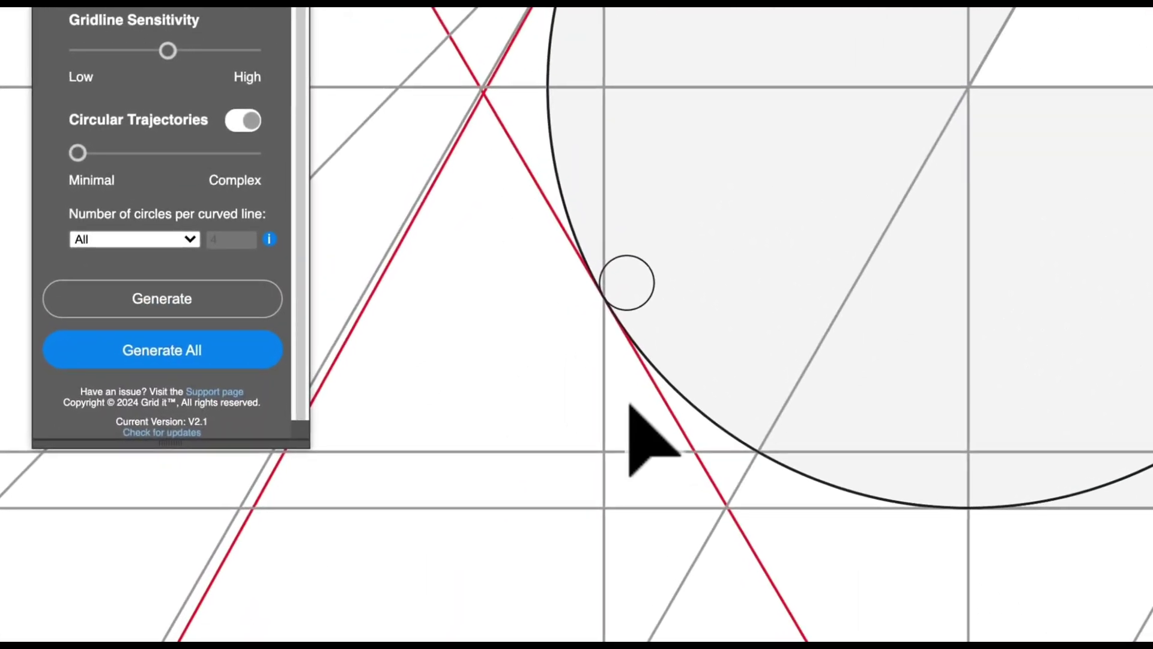
{"action": "scroll", "coordinate": [509, 467], "scroll_direction": "down", "scroll_amount": 3}
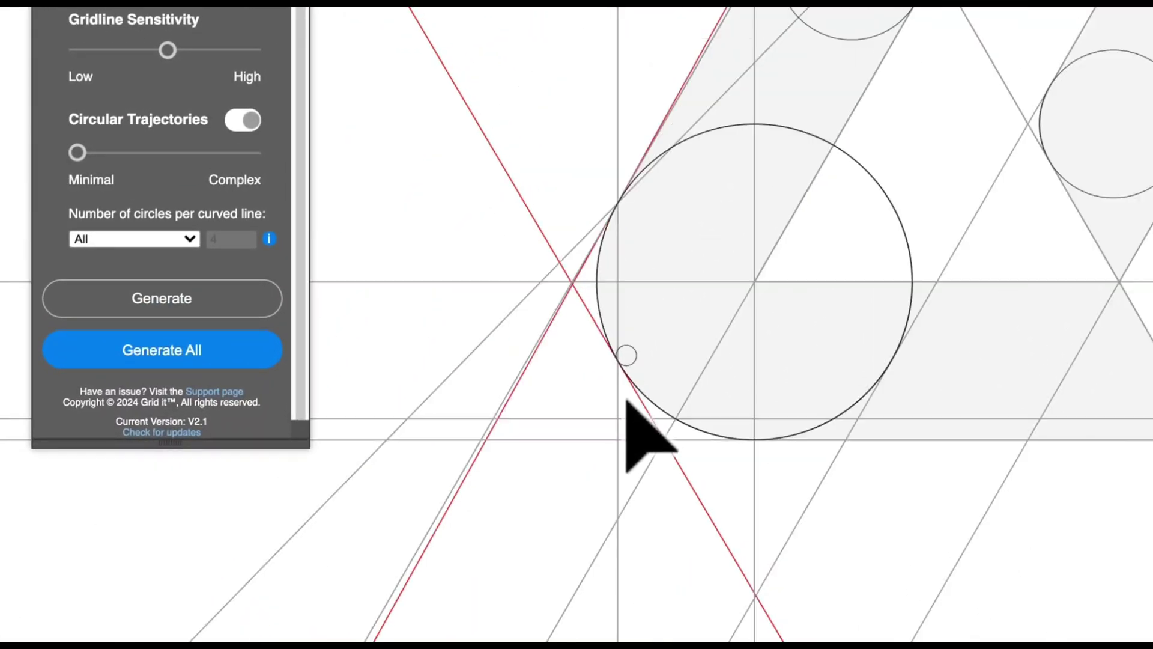
{"action": "scroll", "coordinate": [595, 294], "scroll_direction": "up", "scroll_amount": 2}
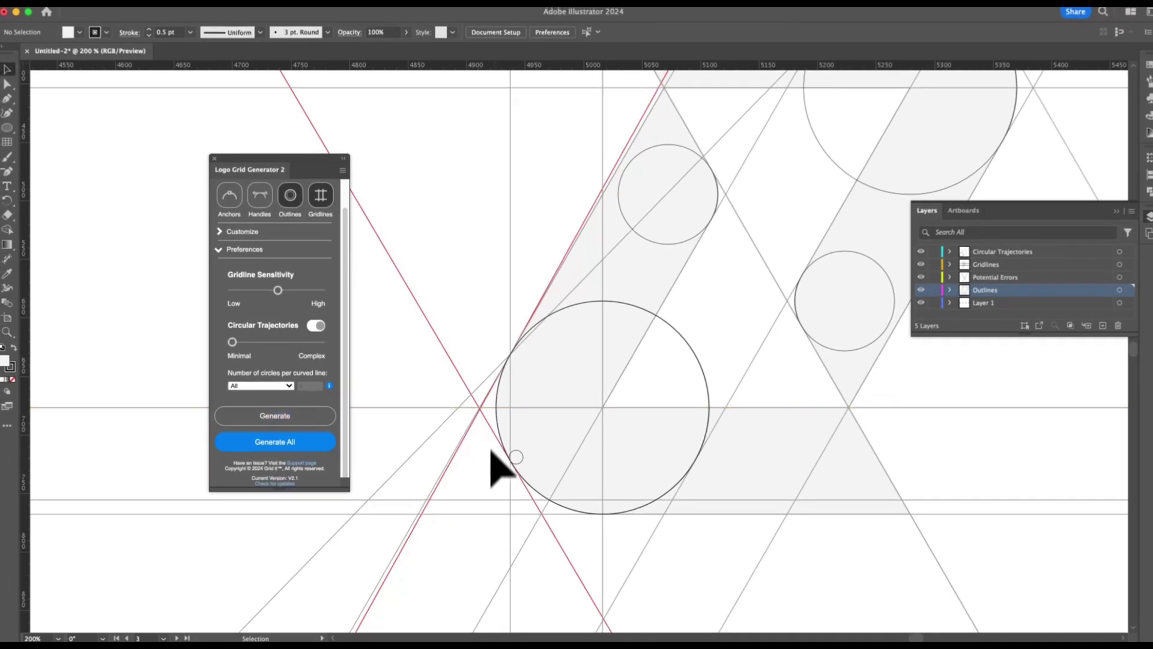
{"action": "scroll", "coordinate": [489, 445], "scroll_direction": "down", "scroll_amount": 1}
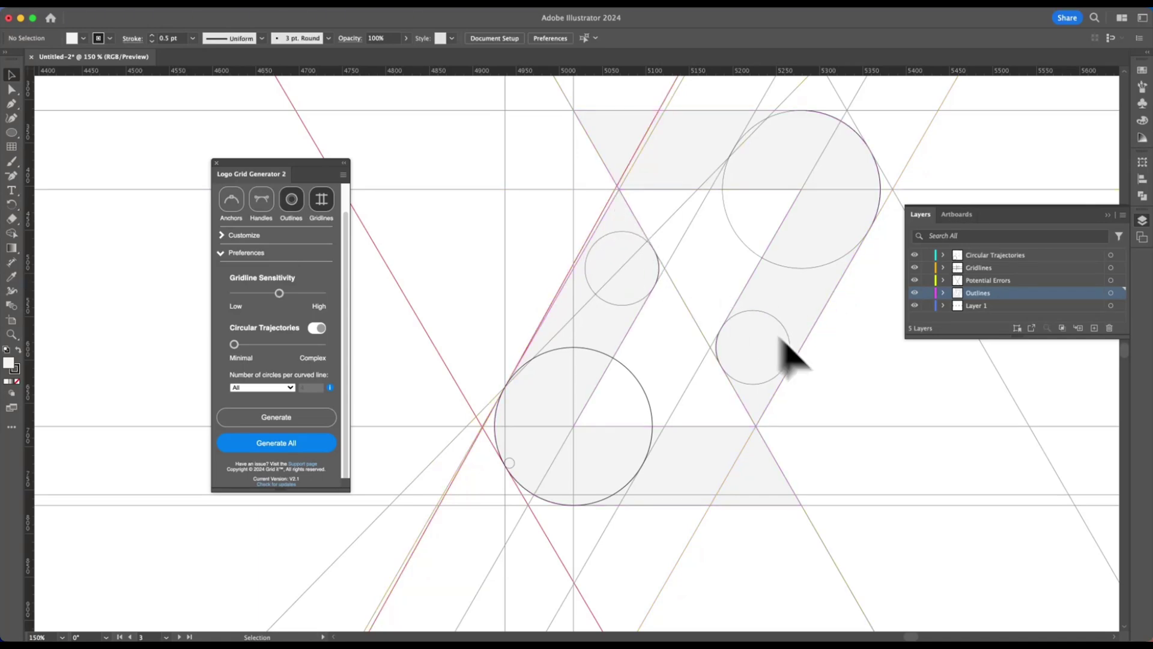
{"action": "left_click_drag", "start_coordinate": [853, 414], "coordinate": [805, 390]}
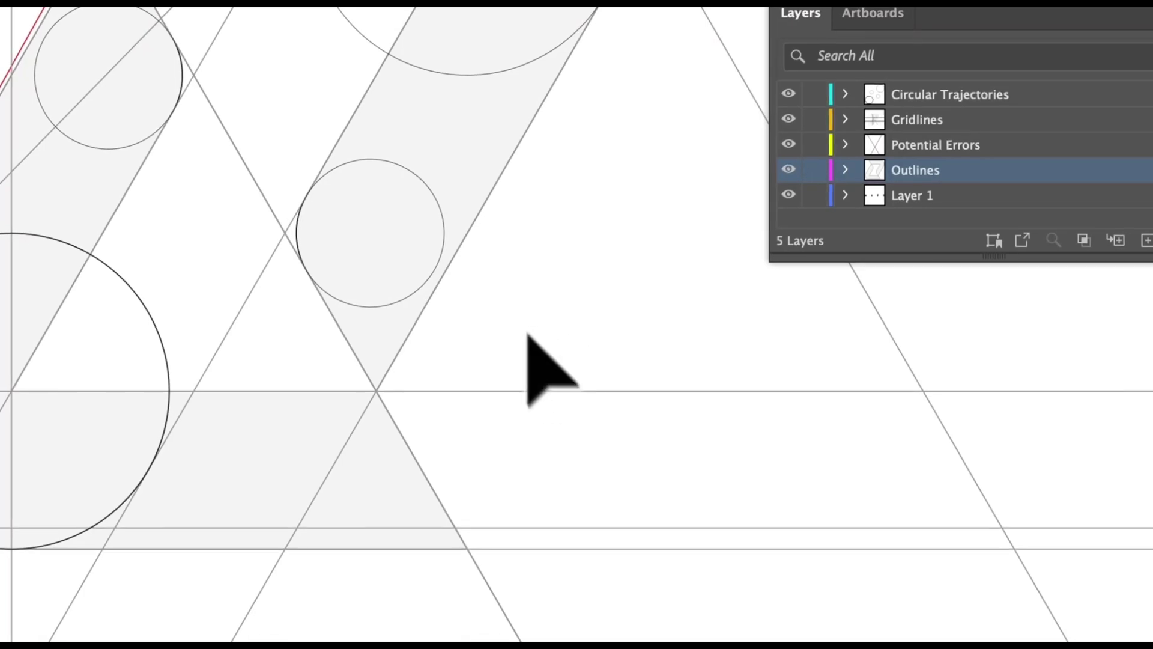
{"action": "left_click_drag", "start_coordinate": [536, 262], "coordinate": [546, 339]}
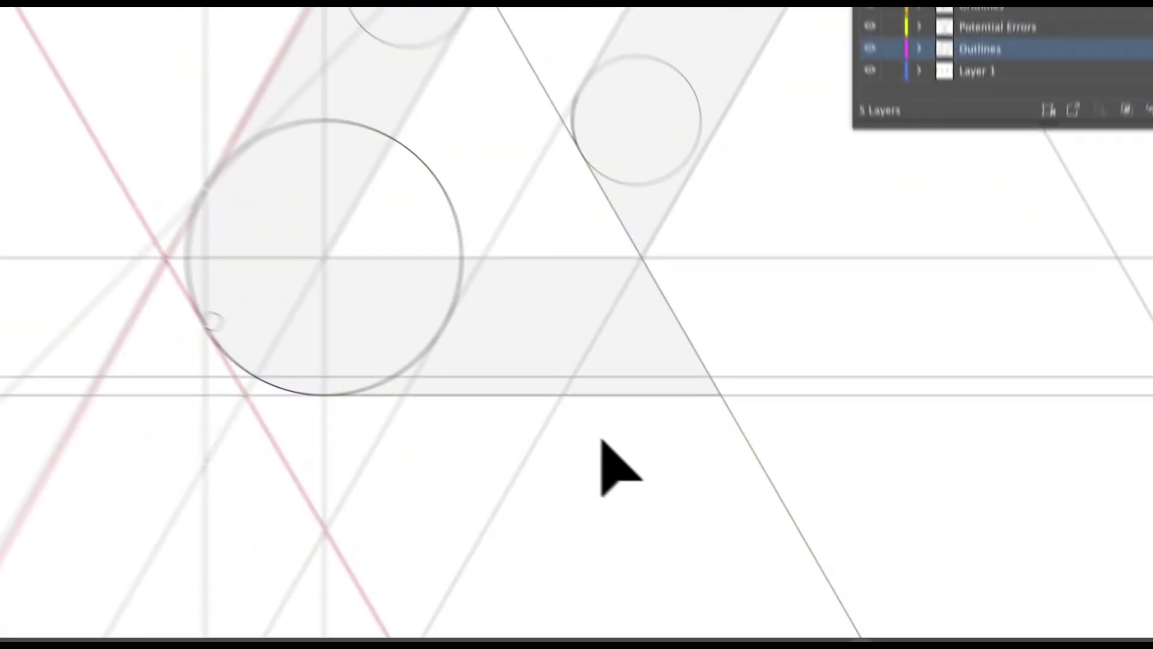
{"action": "left_click_drag", "start_coordinate": [761, 519], "coordinate": [687, 570]}
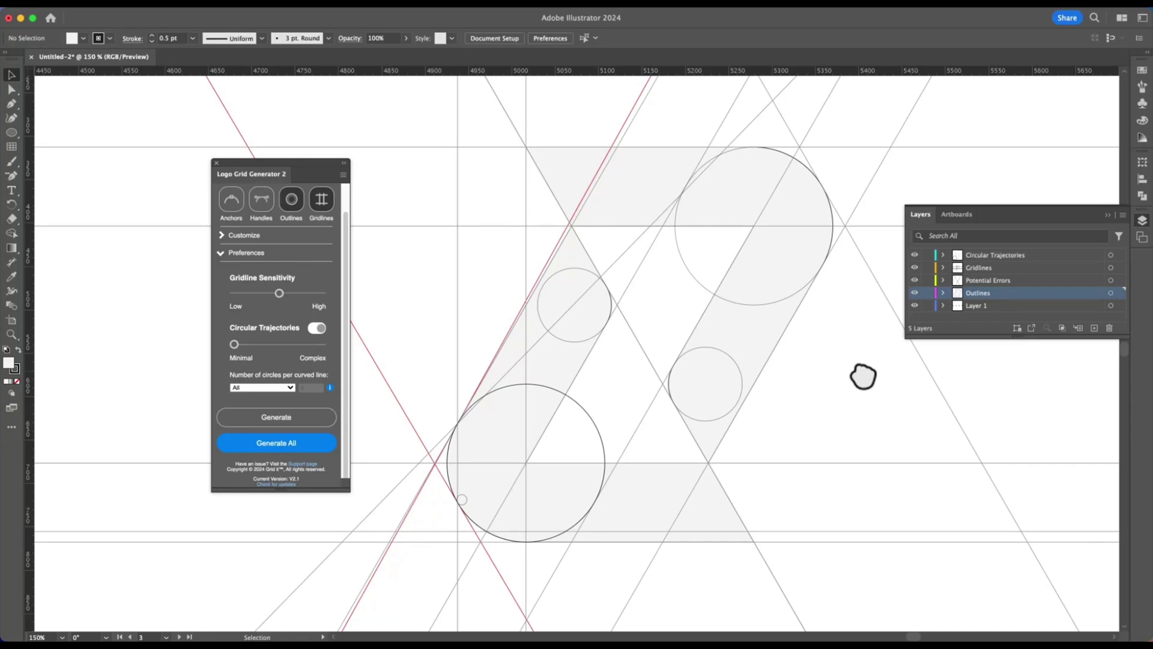
{"action": "scroll", "coordinate": [469, 509], "scroll_direction": "up", "scroll_amount": 6}
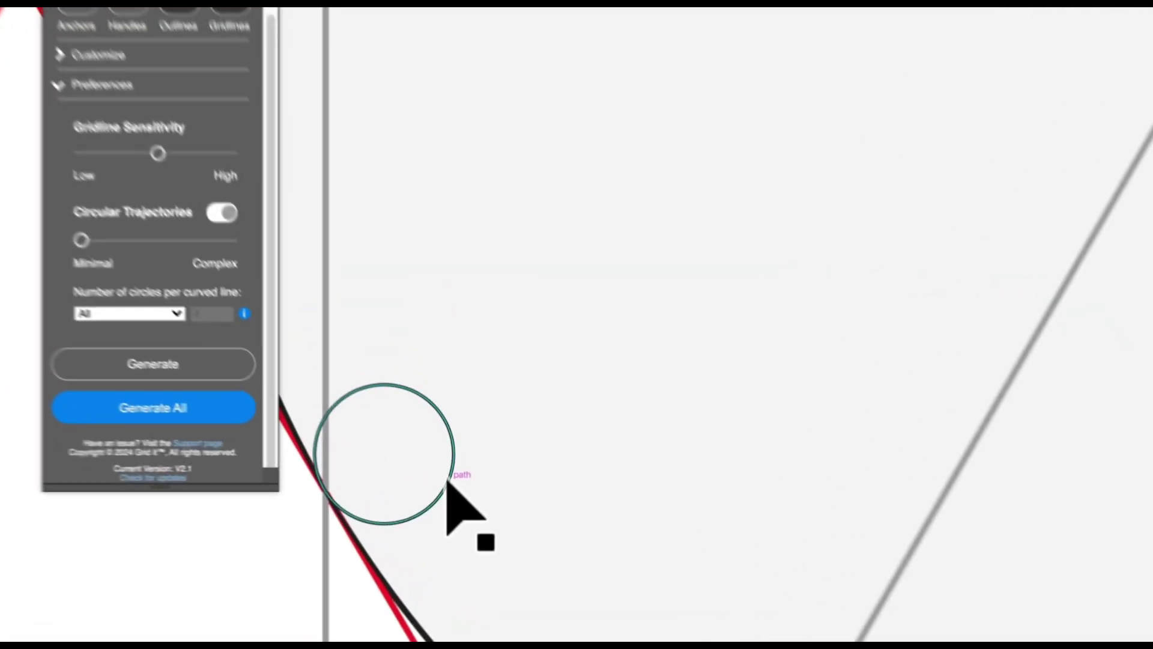
- Select the tiny trajectory circle at the Z logo's lower left-hand curve and inspect the other circles across the logo
{"action": "left_click", "coordinate": [450, 486]}
{"action": "scroll", "coordinate": [432, 480], "scroll_direction": "down", "scroll_amount": 4}
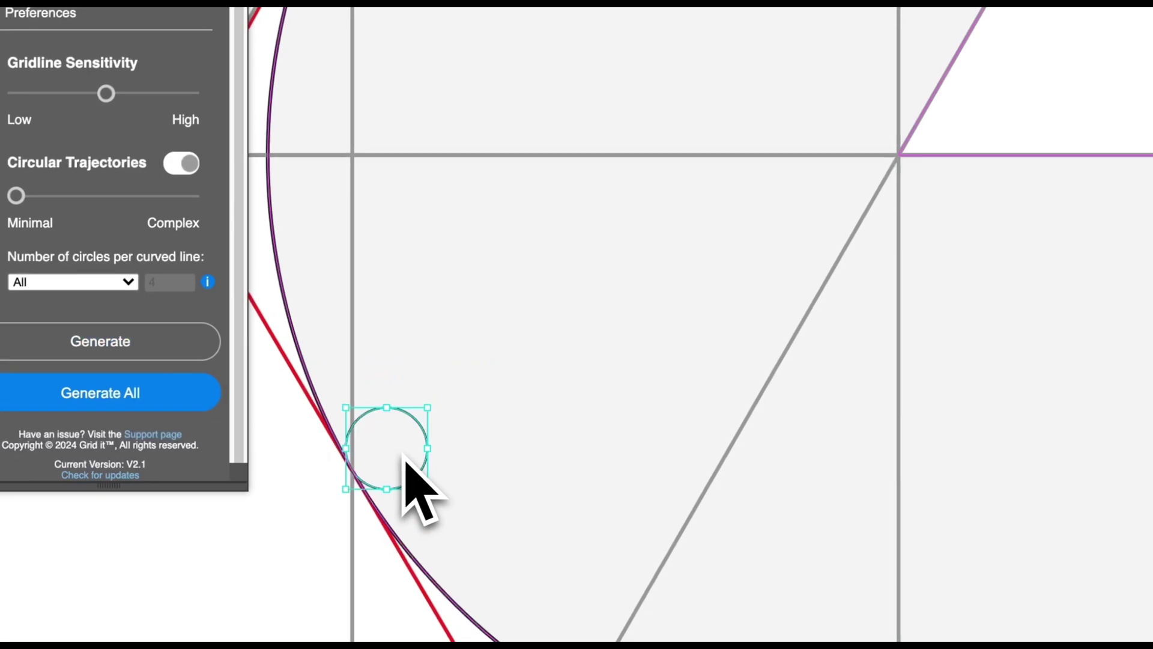
{"action": "left_click_drag", "start_coordinate": [756, 240], "coordinate": [300, 511]}
{"action": "left_click_drag", "start_coordinate": [835, 138], "coordinate": [601, 474]}
{"action": "scroll", "coordinate": [661, 180], "scroll_direction": "down", "scroll_amount": 2}
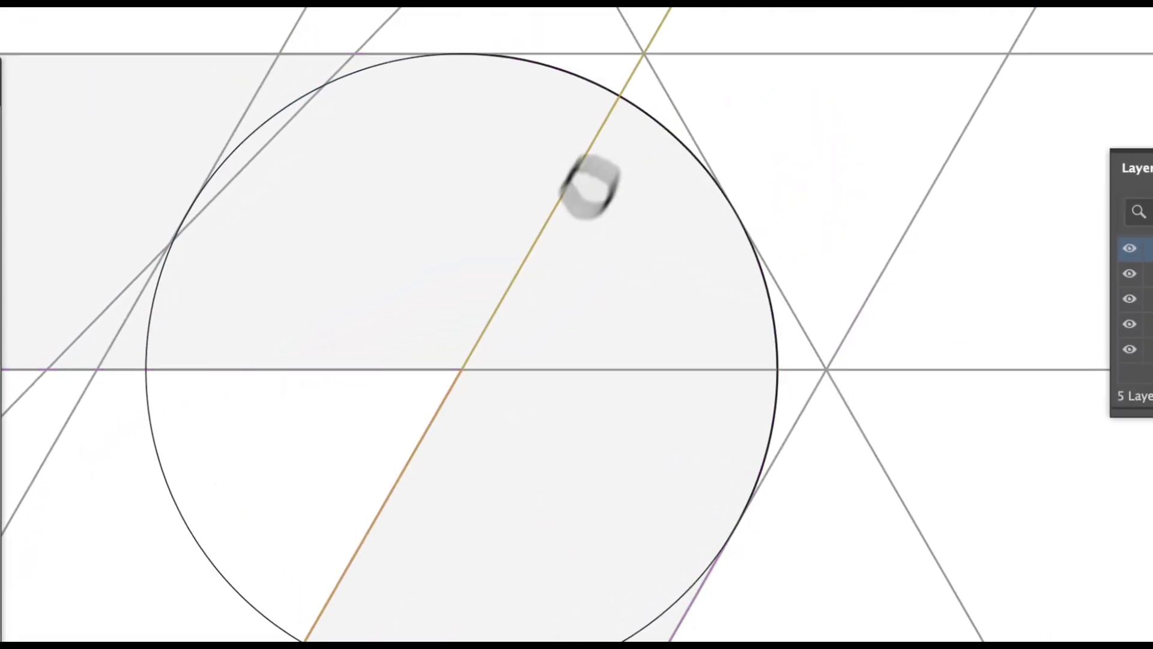
{"action": "left_click_drag", "start_coordinate": [373, 603], "coordinate": [661, 254]}
{"action": "left_click_drag", "start_coordinate": [755, 85], "coordinate": [759, 98]}
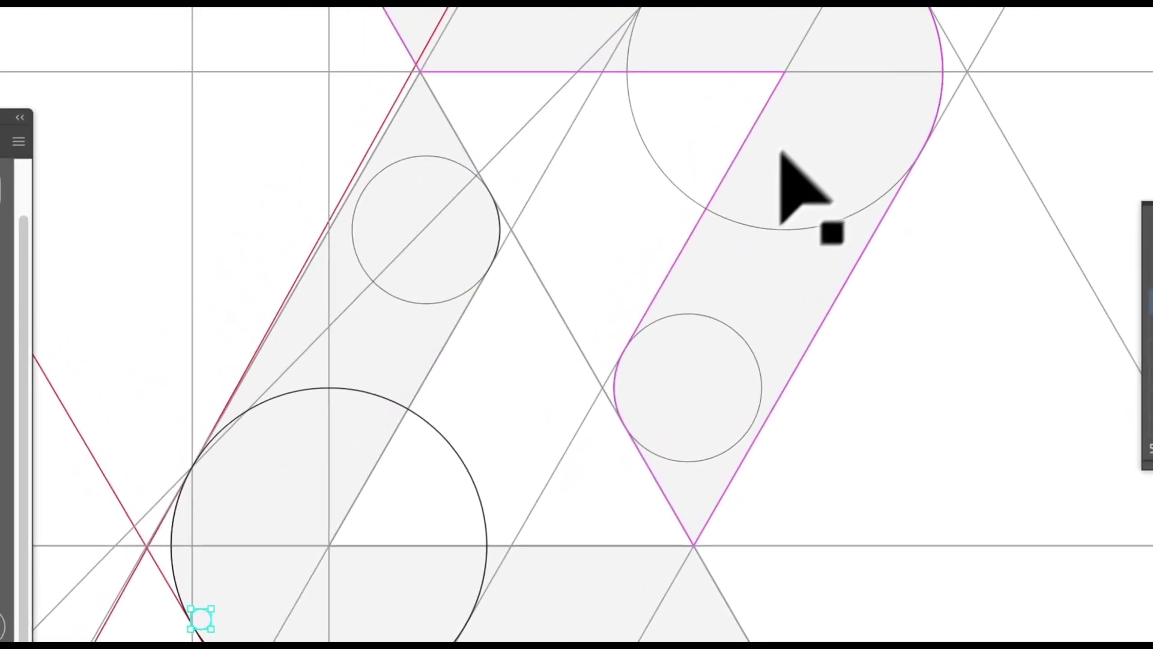
{"action": "left_click_drag", "start_coordinate": [792, 165], "coordinate": [721, 288]}
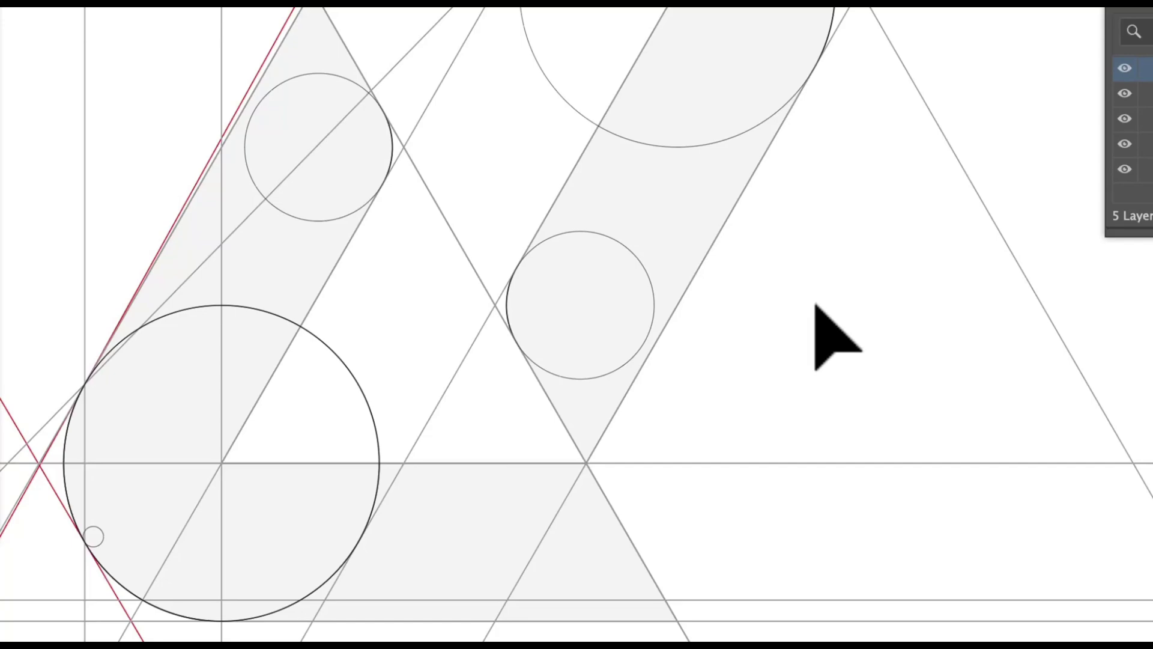
{"action": "key", "text": "ctrl+minus"}
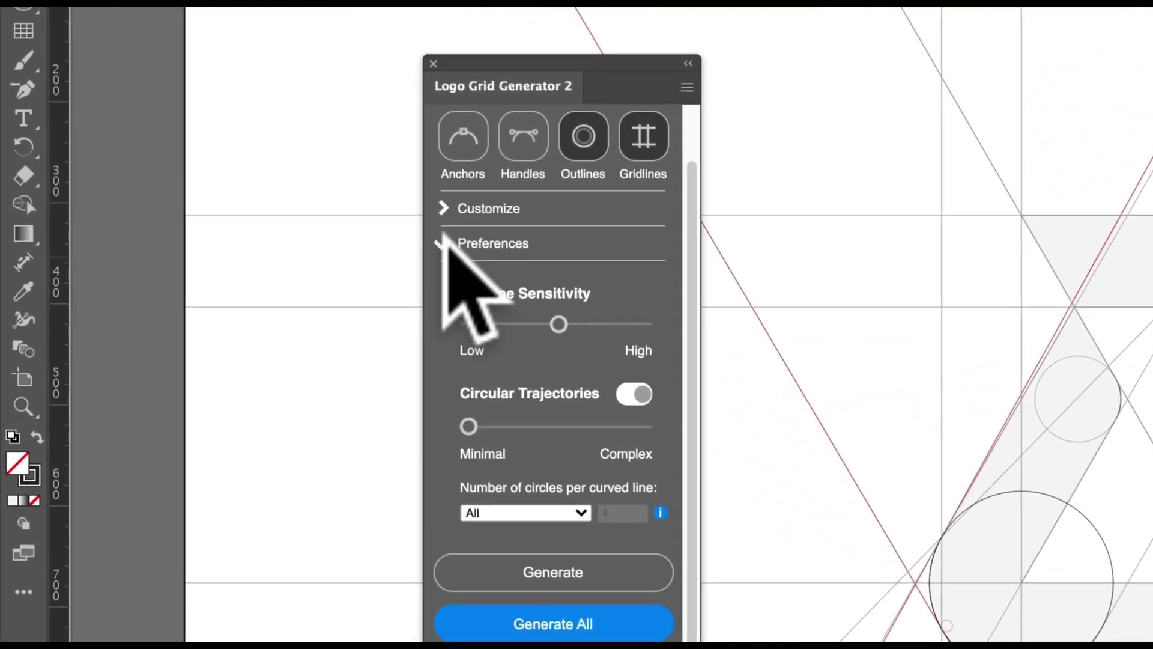
- Collapse and reopen the Preferences section and view the choices for the number of circles per curved line, keeping All
{"action": "left_click", "coordinate": [443, 241]}
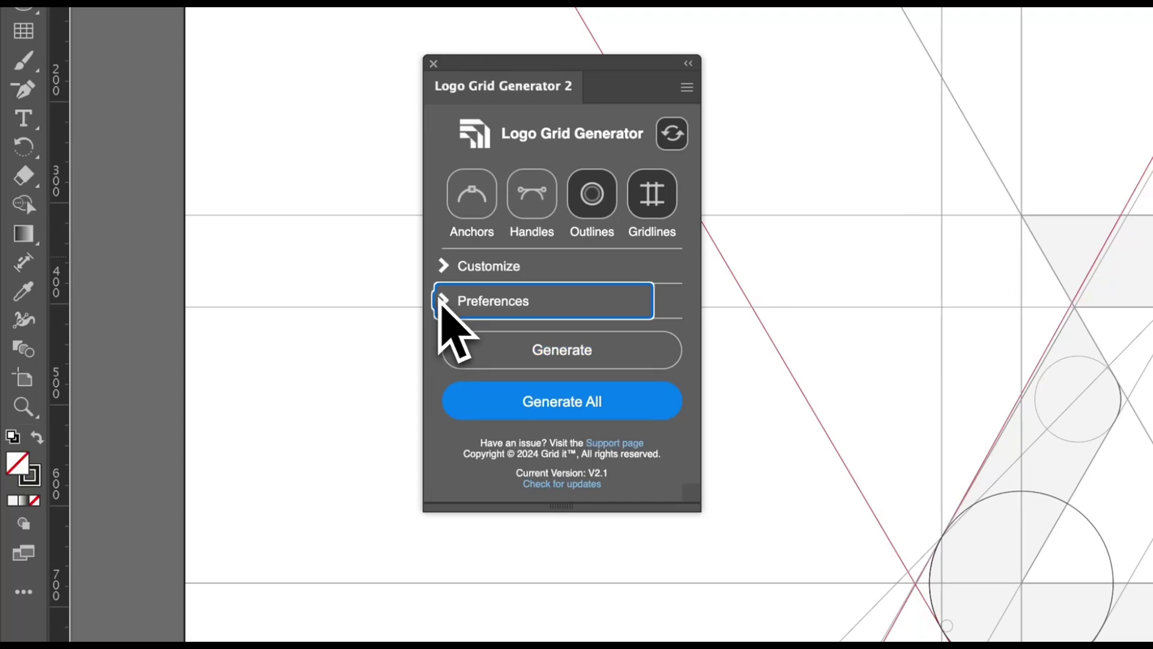
{"action": "left_click", "coordinate": [443, 300]}
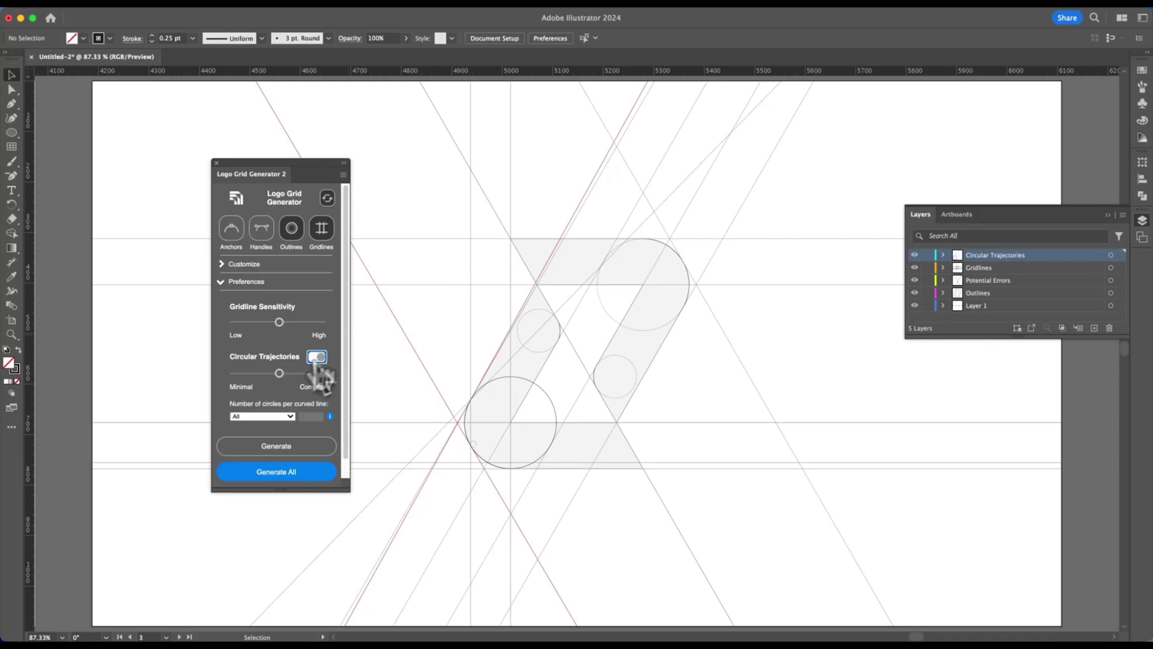
{"action": "left_click", "coordinate": [287, 414]}
{"action": "left_click", "coordinate": [286, 388]}
- Read the explanation of the circles-per-curved-line options and close both it and the Preferences section
{"action": "left_click", "coordinate": [331, 417]}
{"action": "scroll", "coordinate": [283, 460], "scroll_direction": "down", "scroll_amount": 3}
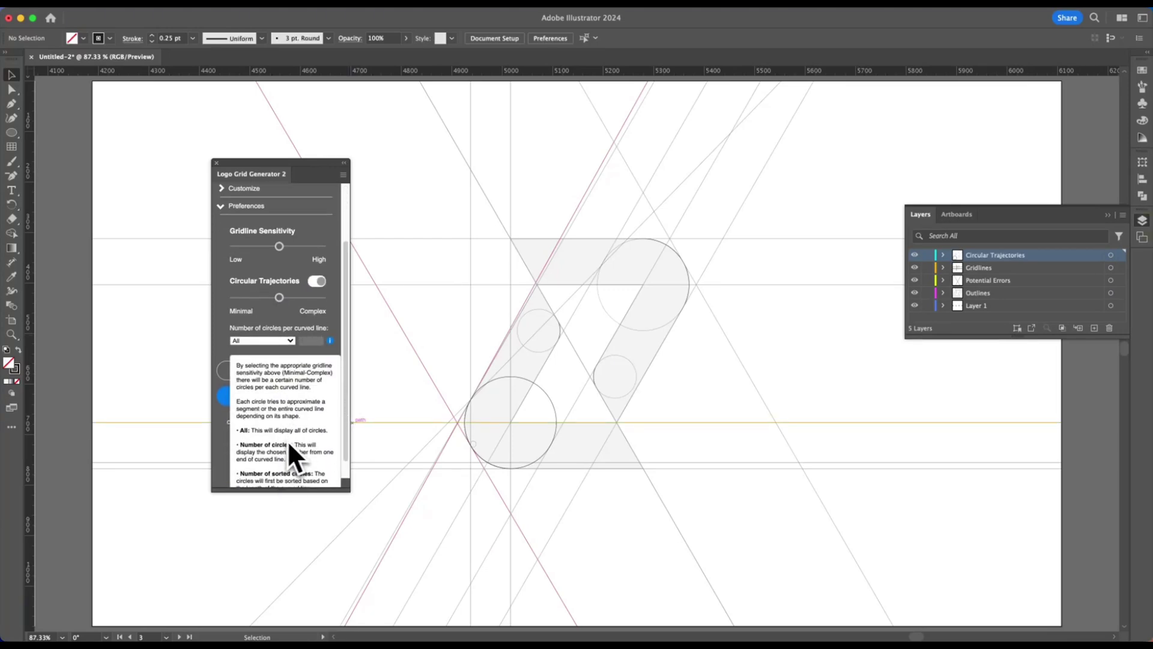
{"action": "scroll", "coordinate": [264, 430], "scroll_direction": "up", "scroll_amount": 3}
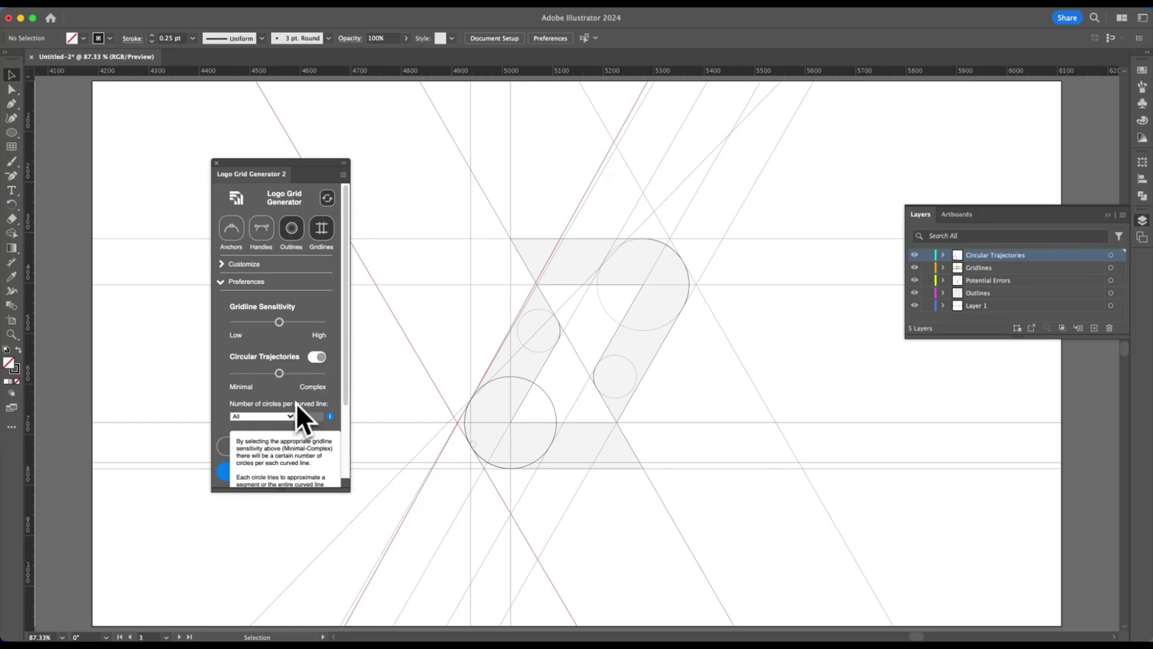
{"action": "left_click", "coordinate": [330, 418]}
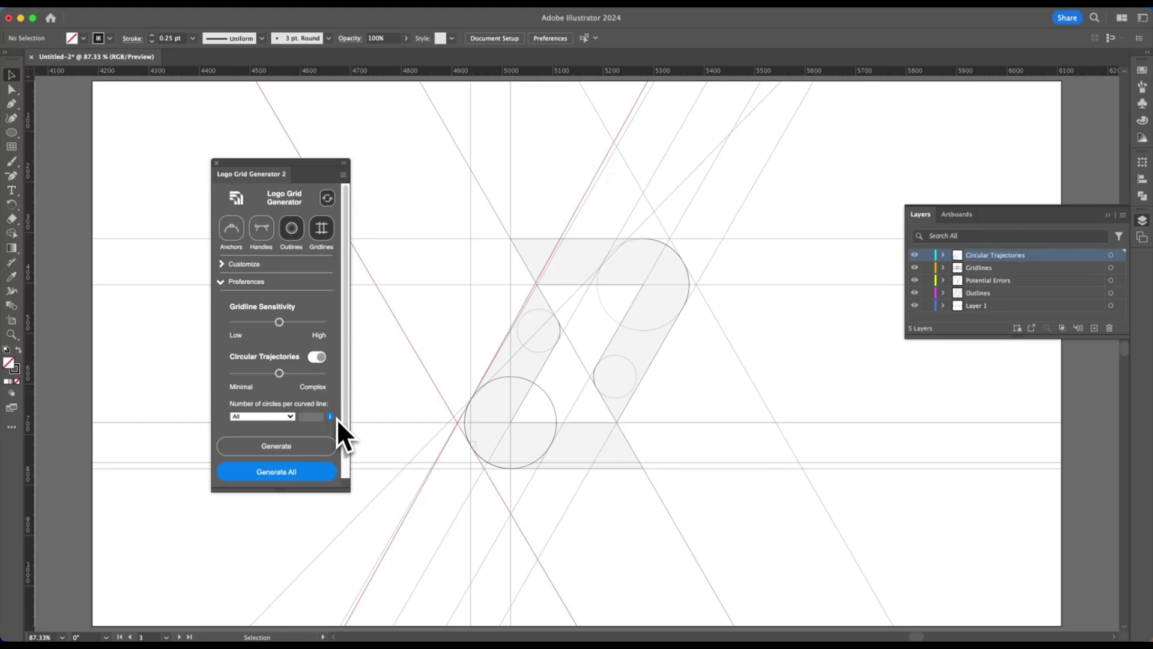
{"action": "left_click", "coordinate": [223, 282]}
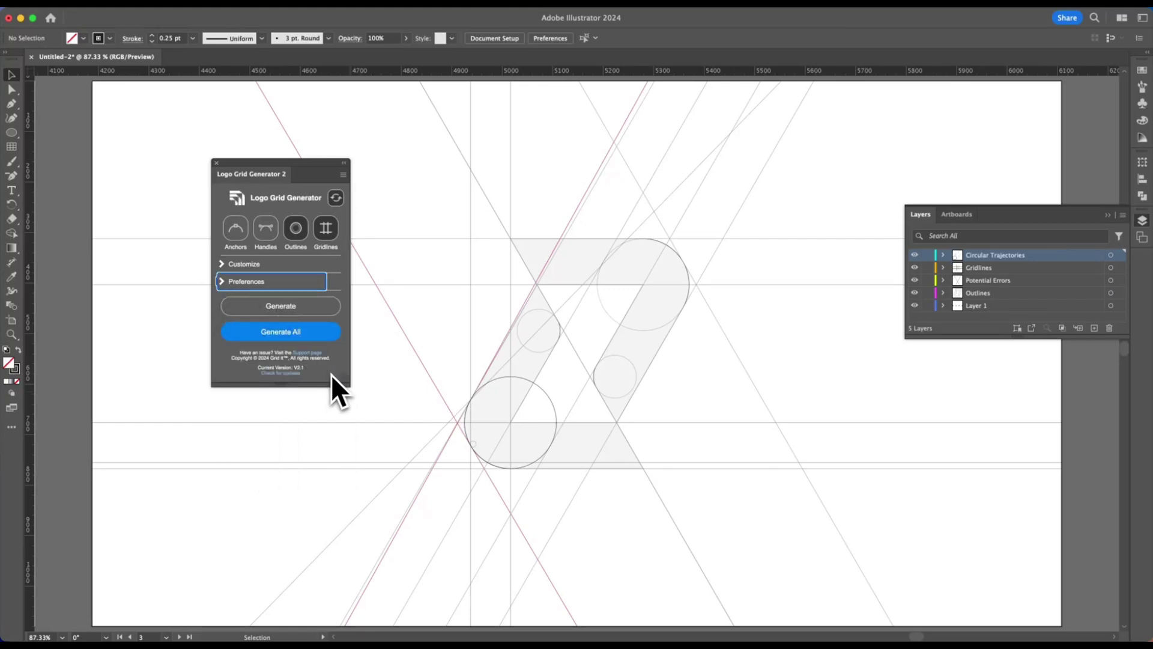